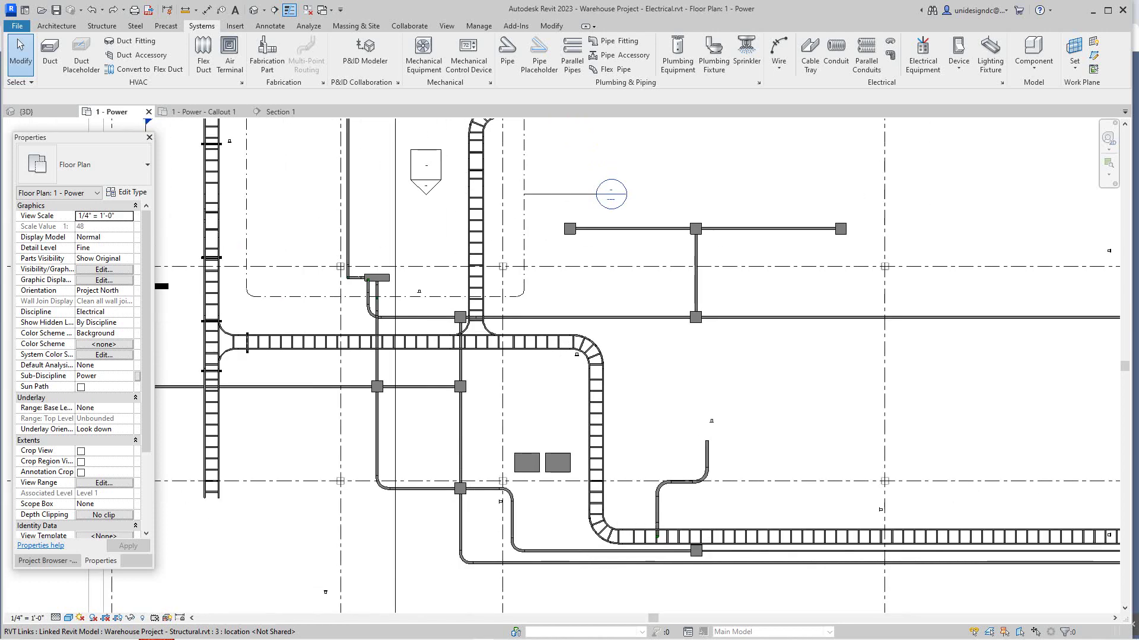
# Examine the two motor control center sections and the surrounding conduit and cable tray runs on the power plan
pyautogui.scroll(1, 673, 418)
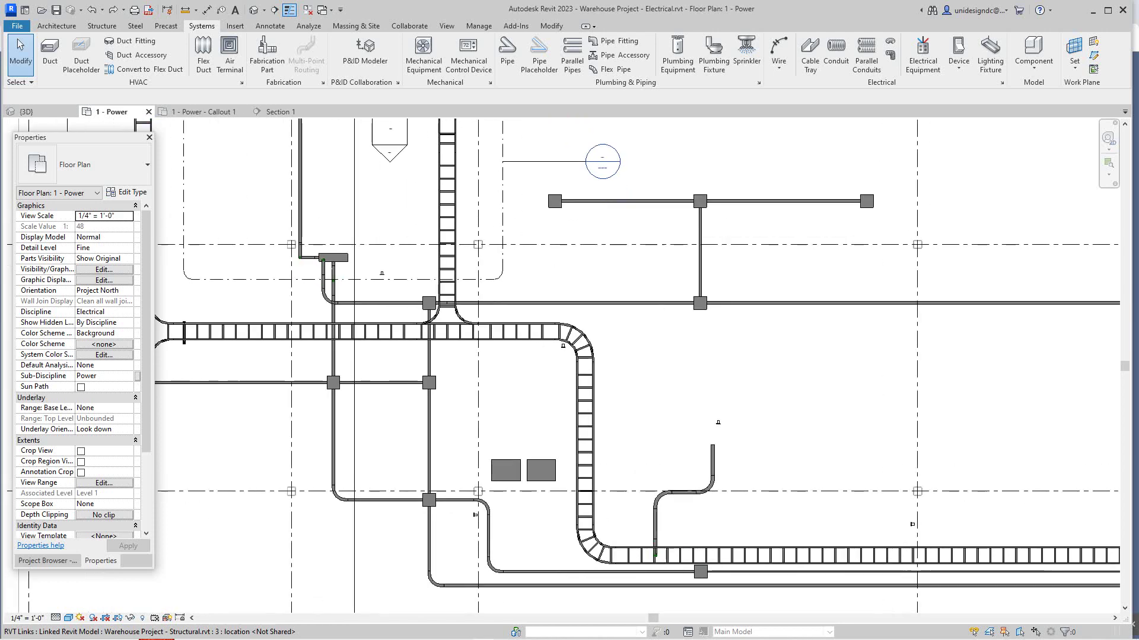
pyautogui.scroll(-2, 670, 416)
pyautogui.moveTo(666, 417); pyautogui.dragTo(700, 387, button='middle')
pyautogui.scroll(1, 700, 387)
pyautogui.scroll(2, 617, 429)
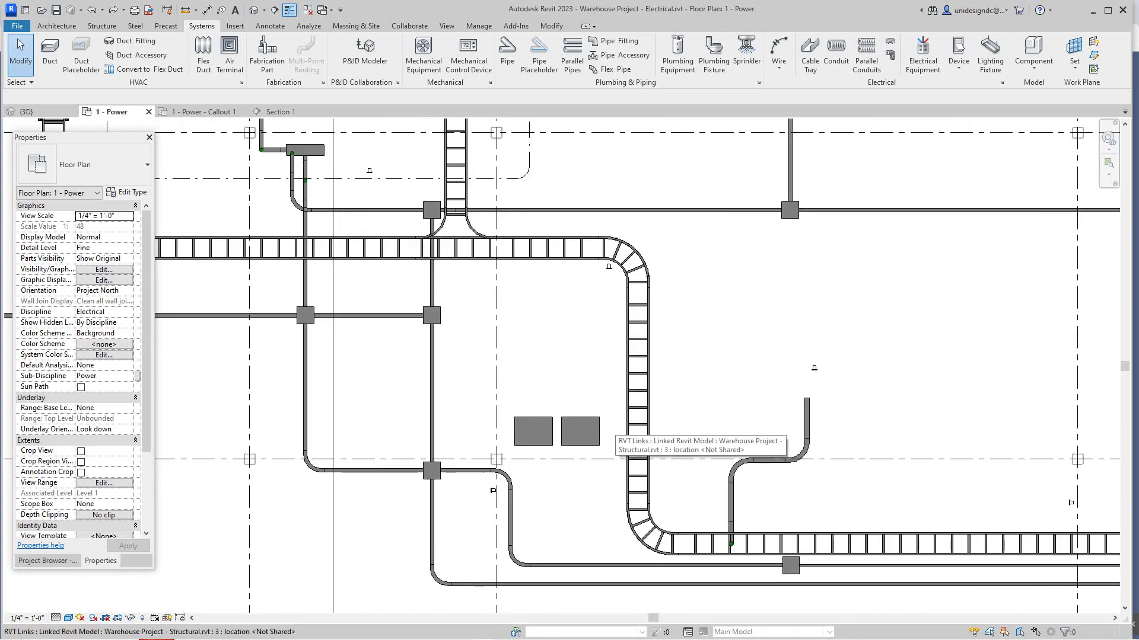
pyautogui.scroll(-2, 606, 429)
pyautogui.moveTo(598, 428); pyautogui.dragTo(603, 459, button='middle')
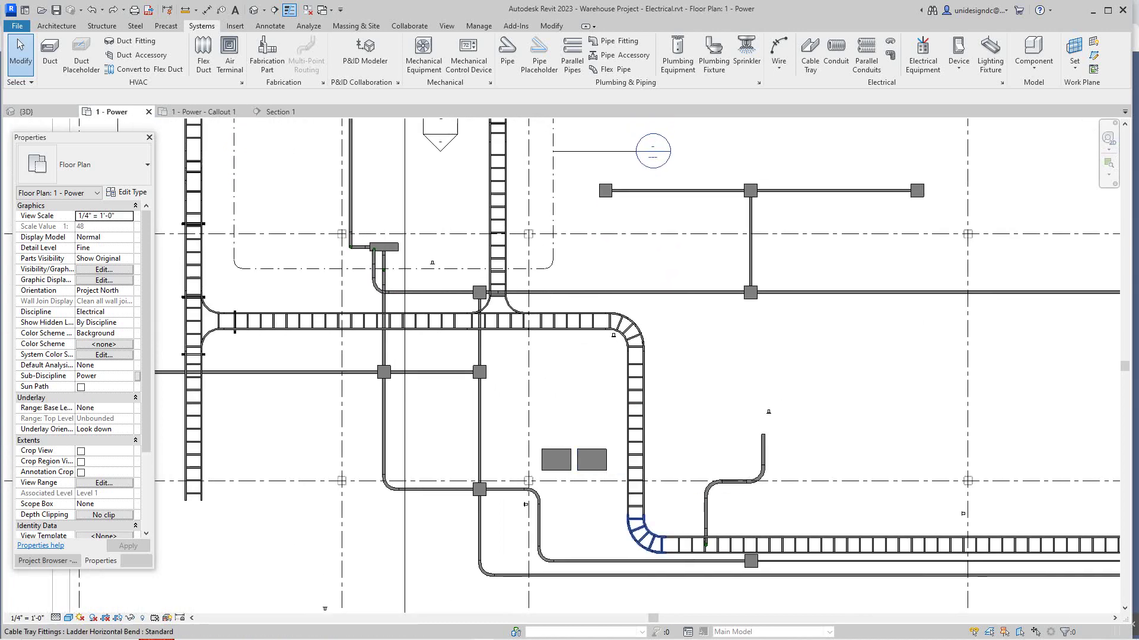
pyautogui.scroll(1, 636, 361)
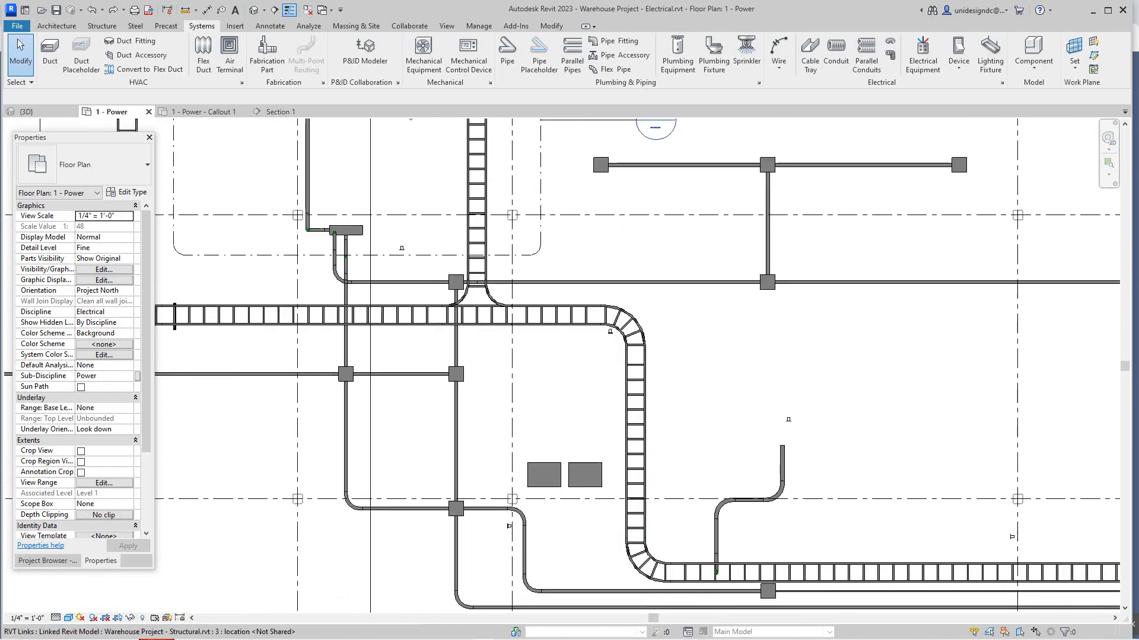
pyautogui.scroll(2, 609, 548)
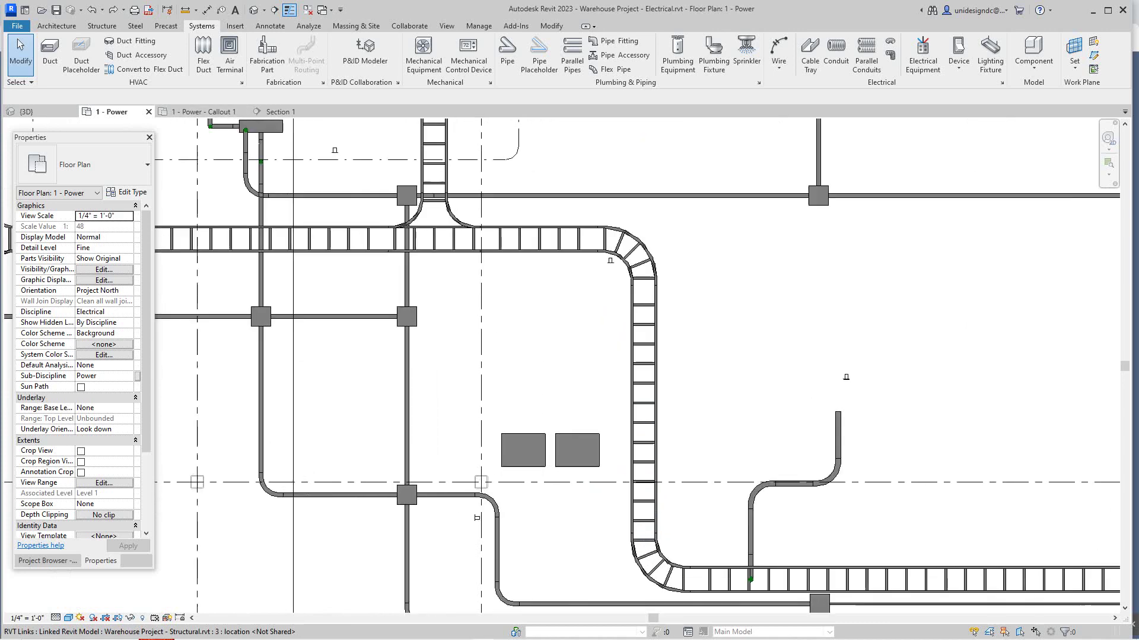
pyautogui.scroll(-2, 574, 446)
pyautogui.scroll(3, 574, 445)
pyautogui.moveTo(574, 445)
pyautogui.mouseDown(button='middle')
pyautogui.moveTo(581, 470)
pyautogui.moveTo(586, 452)
pyautogui.mouseUp(button='middle')
pyautogui.scroll(-2, 677, 457)
pyautogui.scroll(1, 764, 497)
pyautogui.scroll(-1, 762, 501)
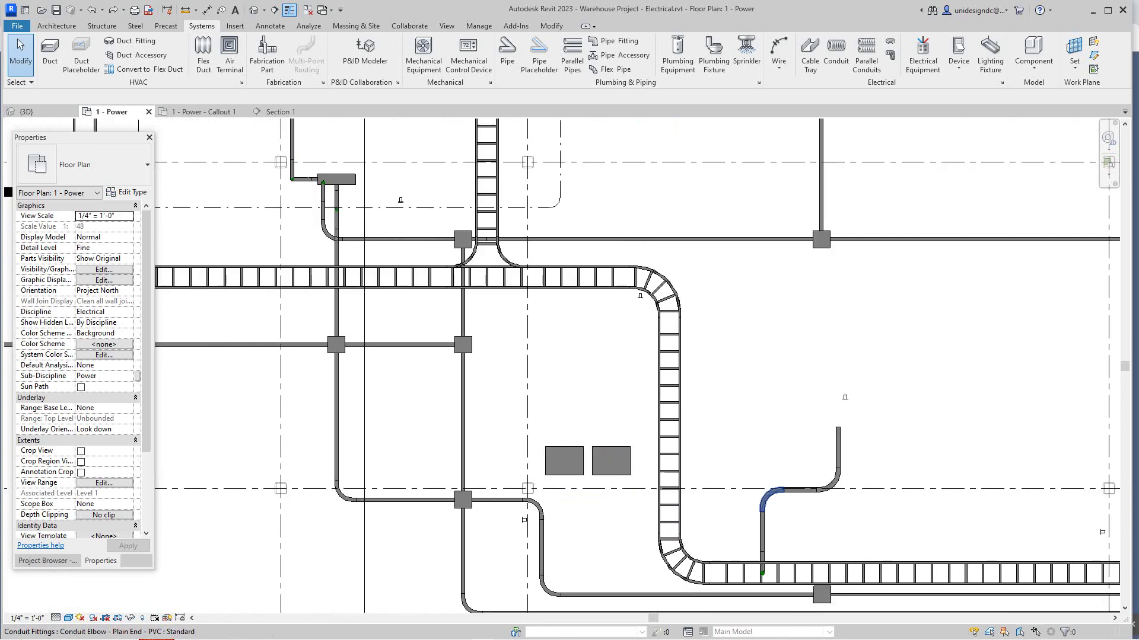
pyautogui.scroll(3, 765, 504)
pyautogui.scroll(-1, 697, 441)
pyautogui.moveTo(697, 441); pyautogui.dragTo(698, 454, button='middle')
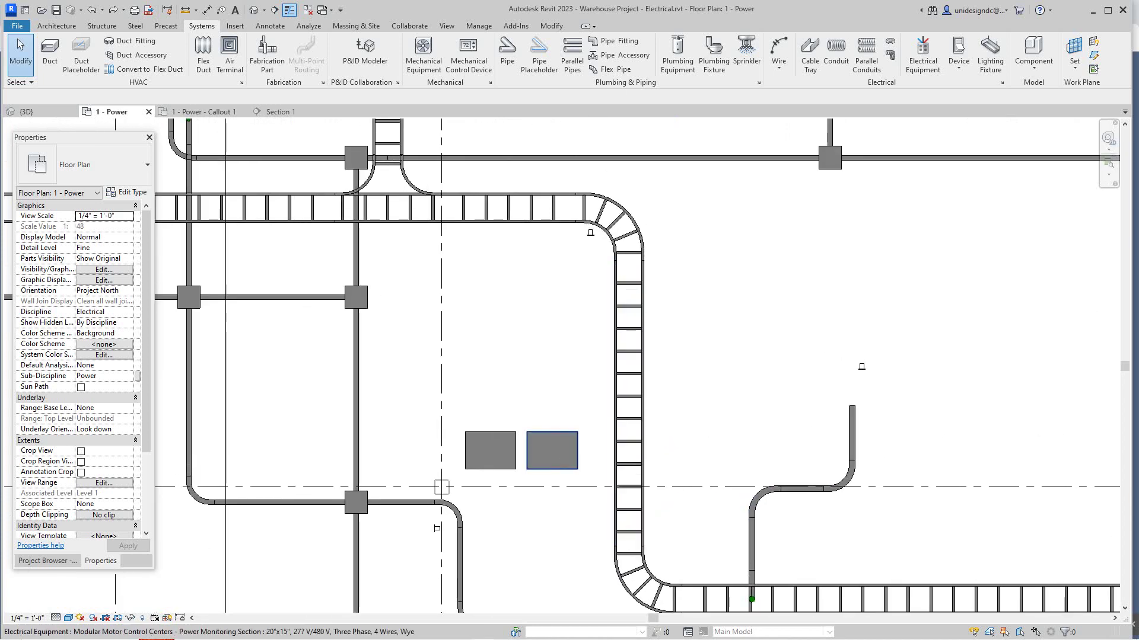
pyautogui.scroll(-3, 551, 451)
pyautogui.scroll(2, 565, 449)
pyautogui.scroll(-3, 566, 449)
pyautogui.scroll(1, 559, 451)
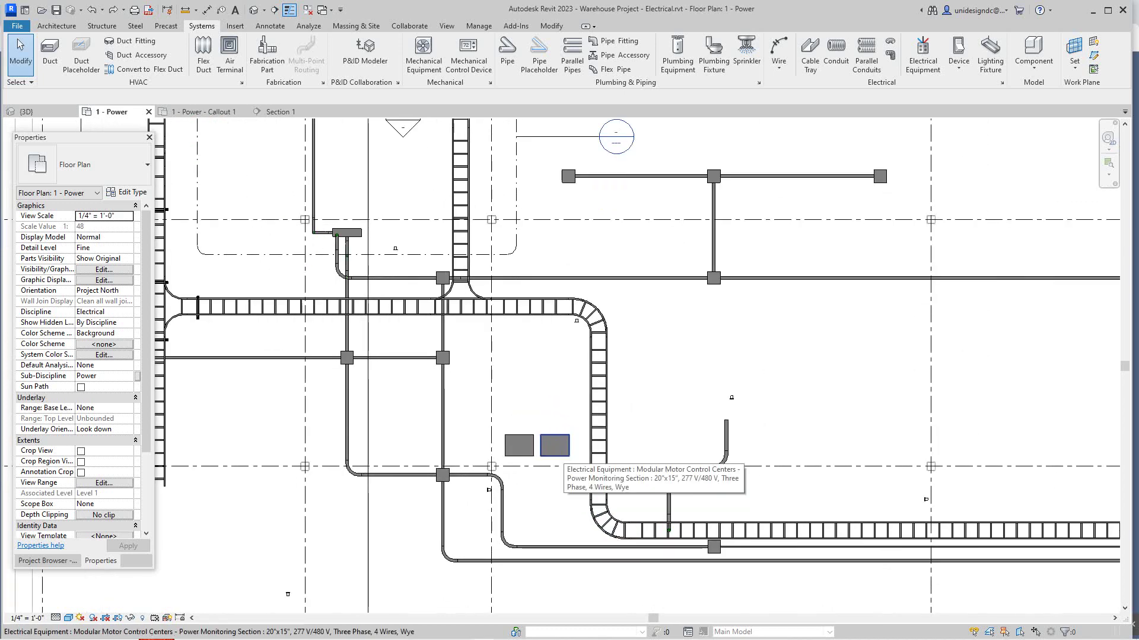
pyautogui.scroll(-2, 554, 446)
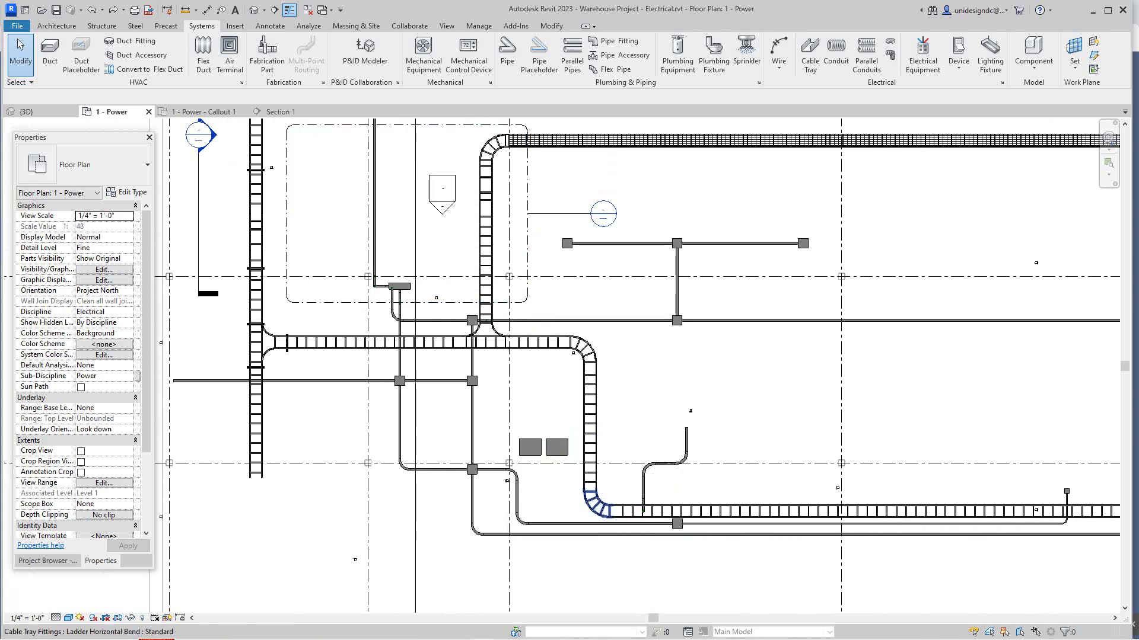
# Try to move the right-hand motor control center section up into the callout area beside the vertical cable tray
pyautogui.click(556, 448)
pyautogui.moveTo(557, 447); pyautogui.dragTo(450, 260)
pyautogui.hscroll(-1, 559, 487)
pyautogui.scroll(-2, 559, 487)
pyautogui.scroll(-3, 558, 491)
pyautogui.scroll(3, 824, 474)
pyautogui.moveTo(824, 473); pyautogui.dragTo(772, 511, button='middle')
pyautogui.moveTo(854, 409); pyautogui.dragTo(692, 432, button='middle')
pyautogui.scroll(4, 698, 433)
pyautogui.click(699, 432)
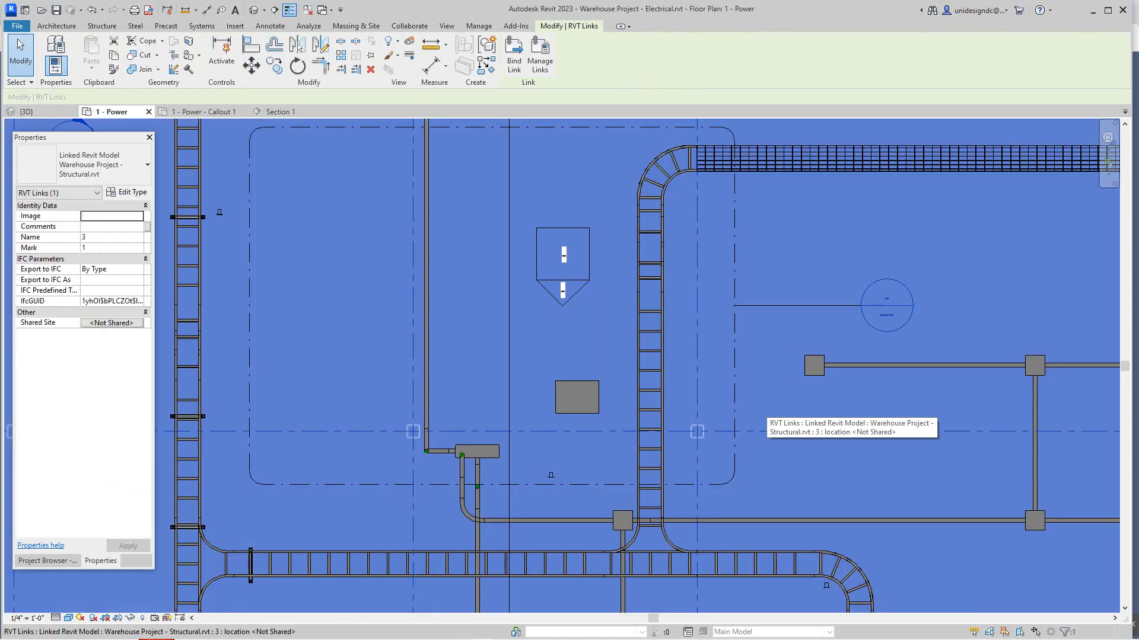
pyautogui.scroll(-5, 765, 407)
pyautogui.press('Escape')
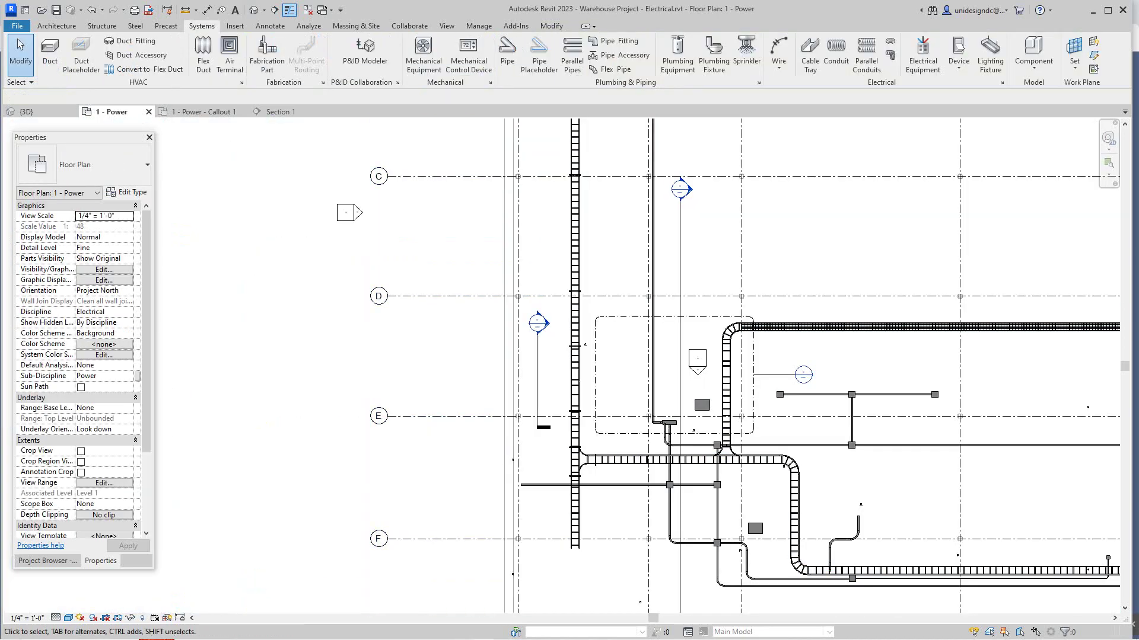
# Undo the move of the motor control center section
pyautogui.scroll(2, 780, 372)
pyautogui.scroll(3, 783, 386)
pyautogui.scroll(-2, 516, 451)
pyautogui.scroll(-3, 468, 481)
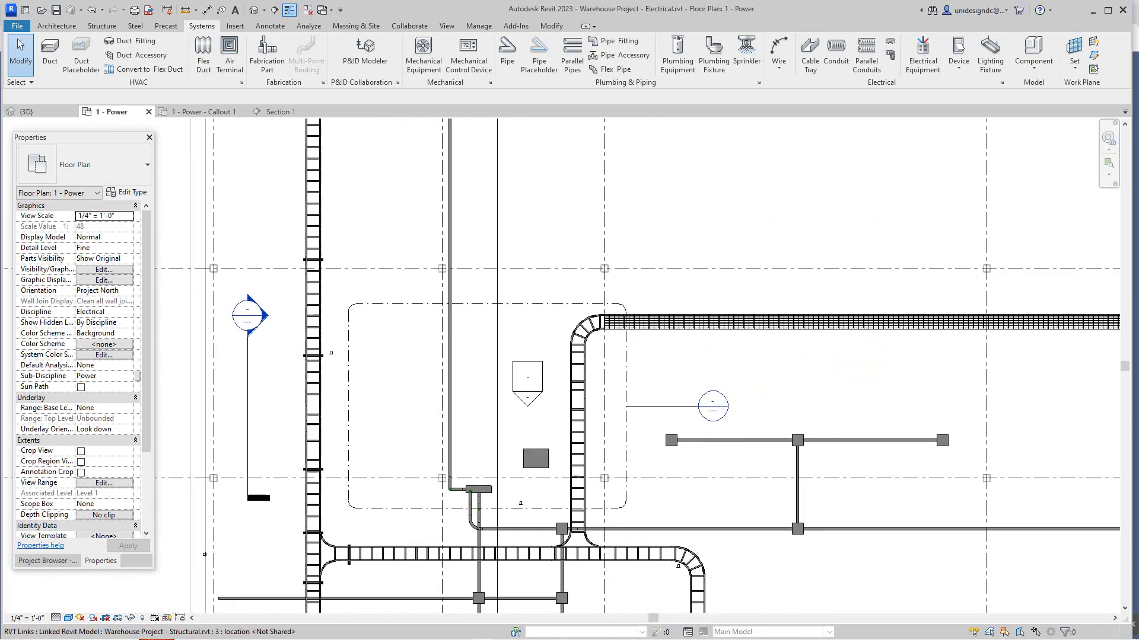
pyautogui.scroll(2, 561, 450)
pyautogui.scroll(-5, 551, 469)
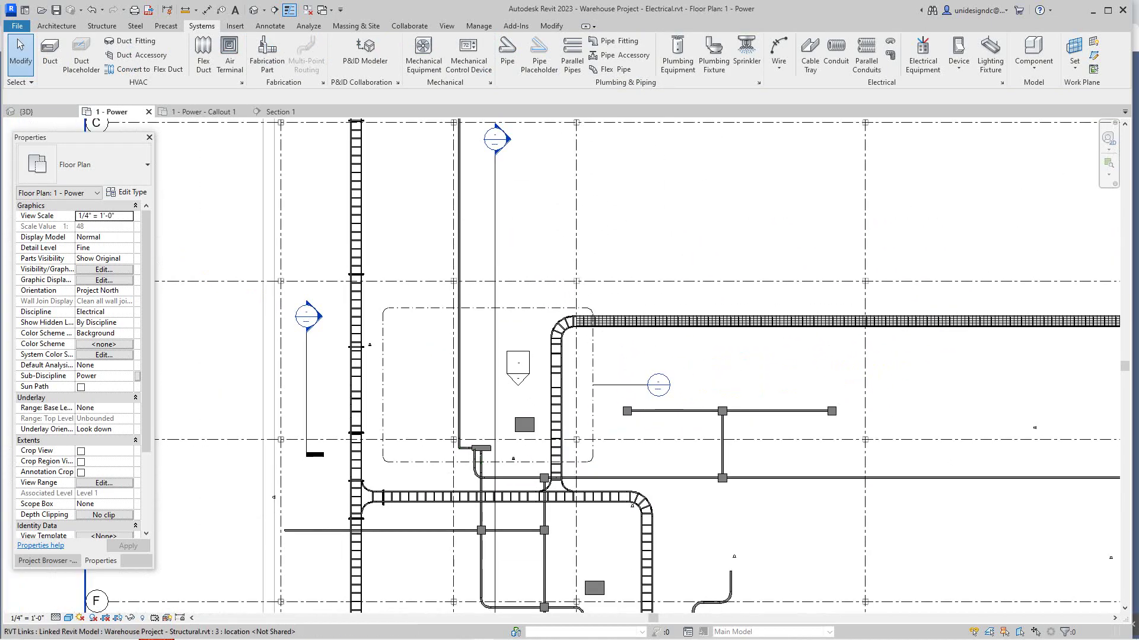
pyautogui.scroll(1, 603, 604)
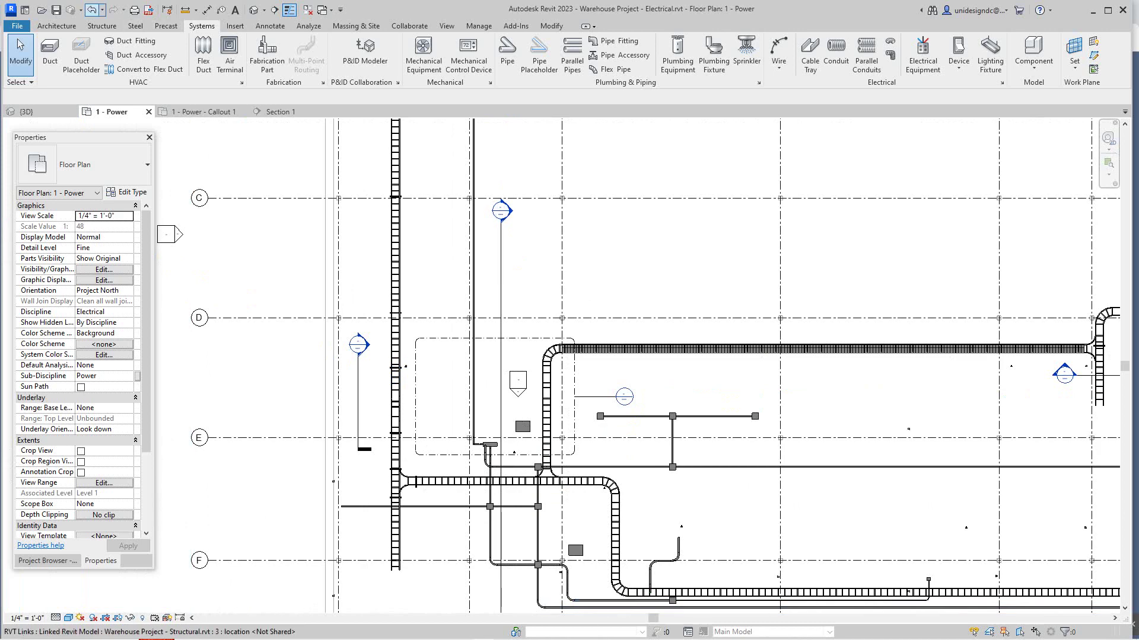
pyautogui.click(92, 10)
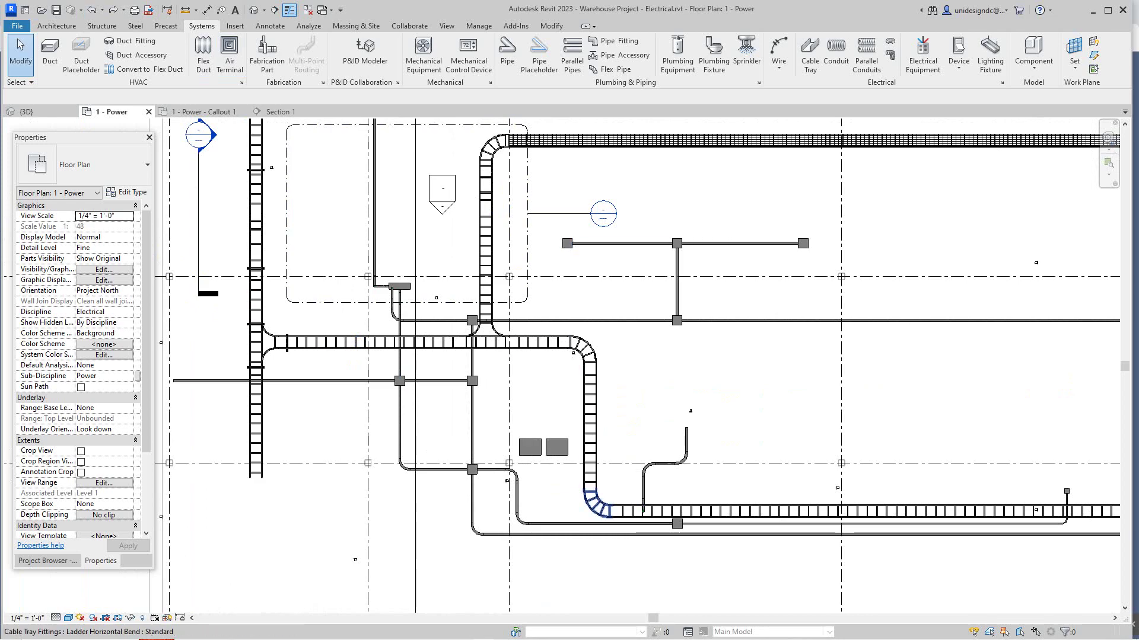
# Move the callout boundary down so that it encloses the two motor control center sections
pyautogui.scroll(-3, 603, 483)
pyautogui.scroll(-1, 602, 479)
pyautogui.scroll(2, 613, 552)
pyautogui.scroll(-1, 593, 483)
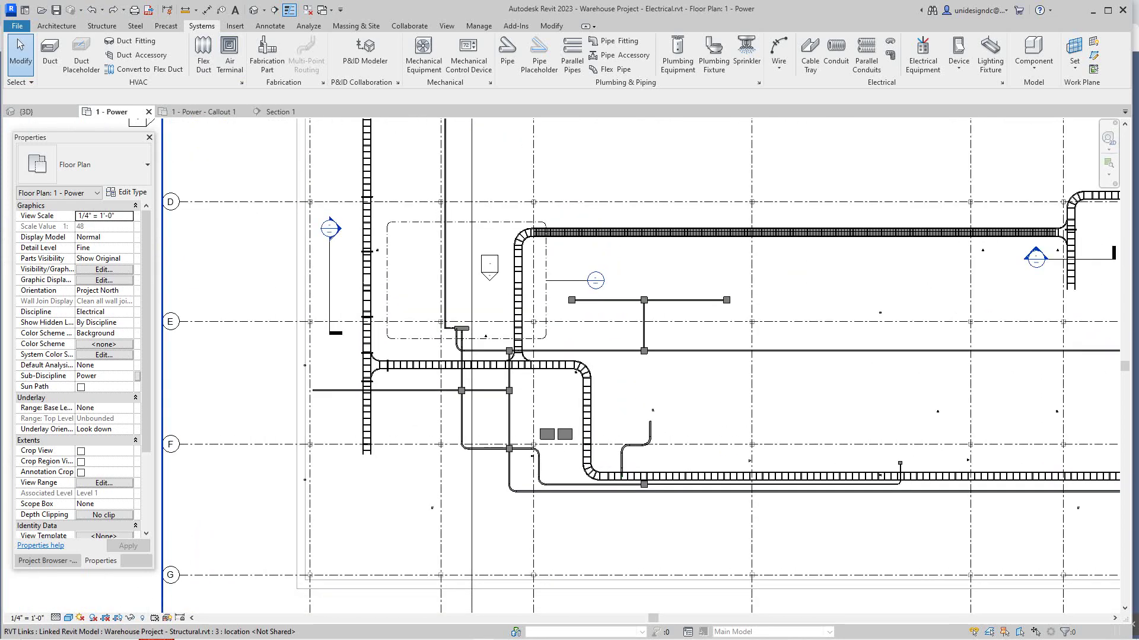
pyautogui.scroll(2, 539, 286)
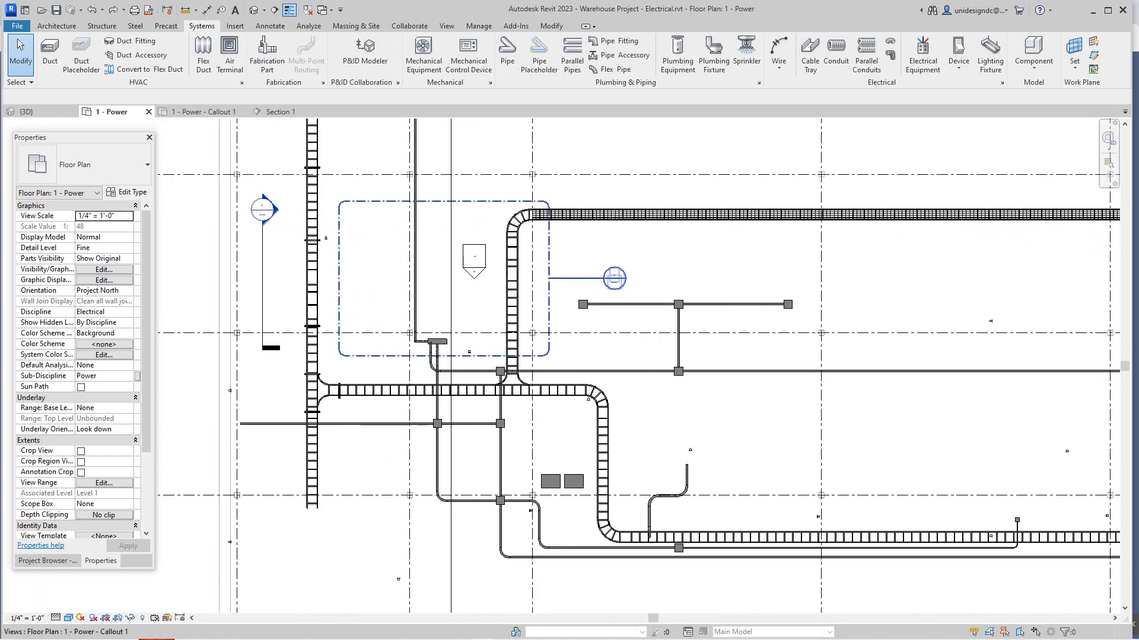
pyautogui.click(549, 295)
pyautogui.moveTo(550, 294); pyautogui.dragTo(676, 498)
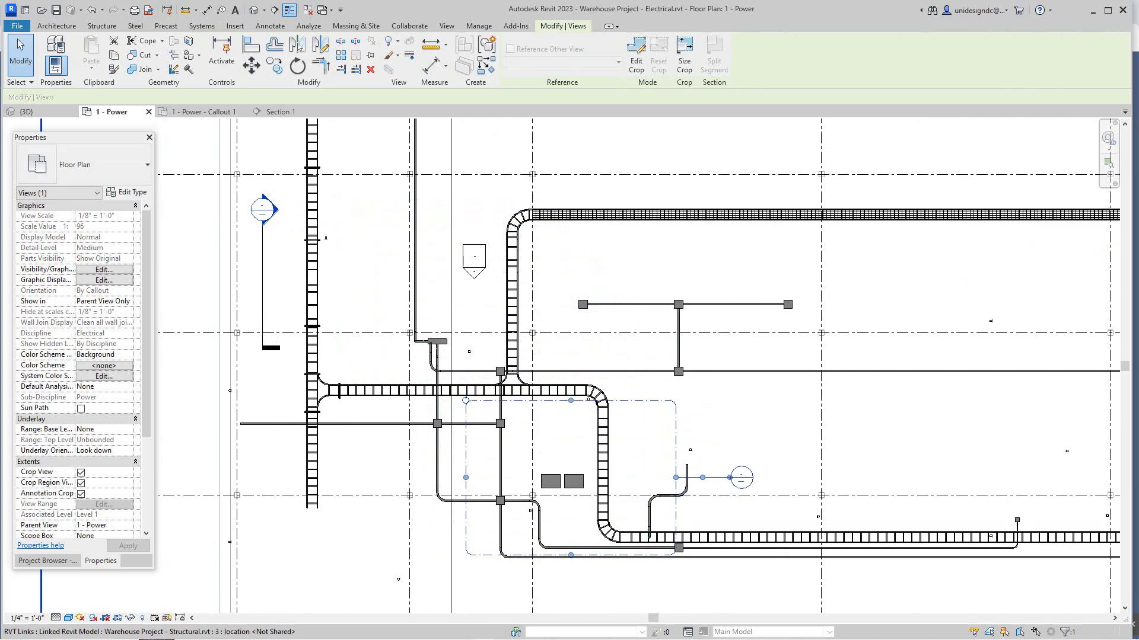
pyautogui.click(676, 498)
pyautogui.scroll(-2, 676, 498)
pyautogui.press('Escape')
pyautogui.scroll(2, 718, 481)
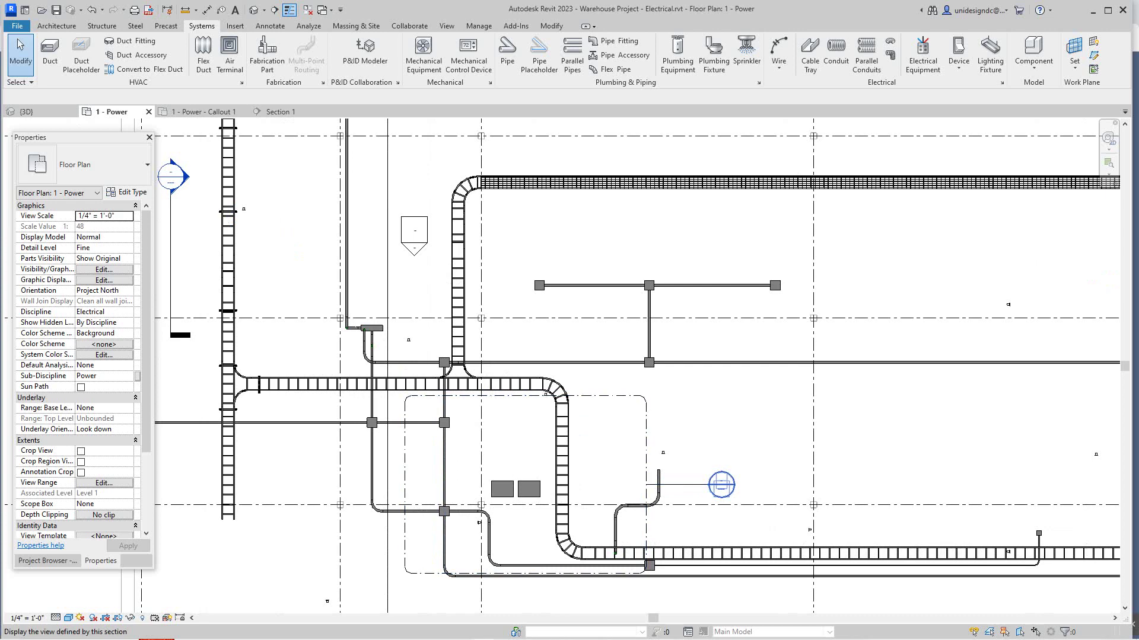
# Open the callout's view to inspect the equipment and its detail level options, and return to the 1 - Power plan
pyautogui.doubleClick(721, 485)
pyautogui.scroll(6, 427, 513)
pyautogui.scroll(-5, 619, 372)
pyautogui.scroll(2, 611, 361)
pyautogui.click(56, 618)
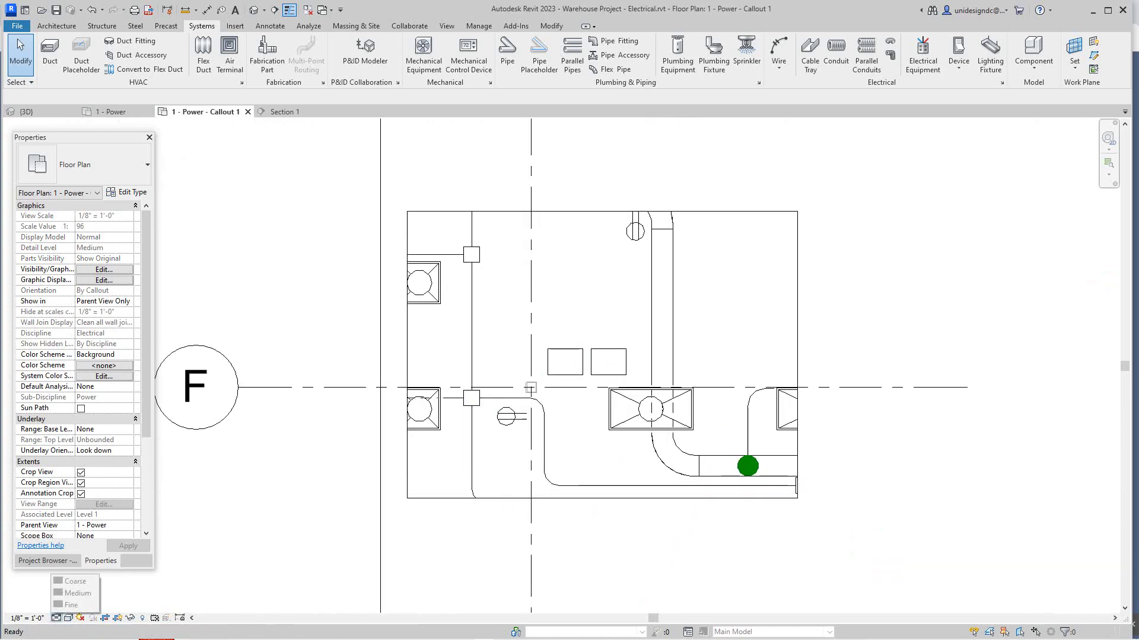
pyautogui.click(296, 522)
pyautogui.scroll(-2, 672, 357)
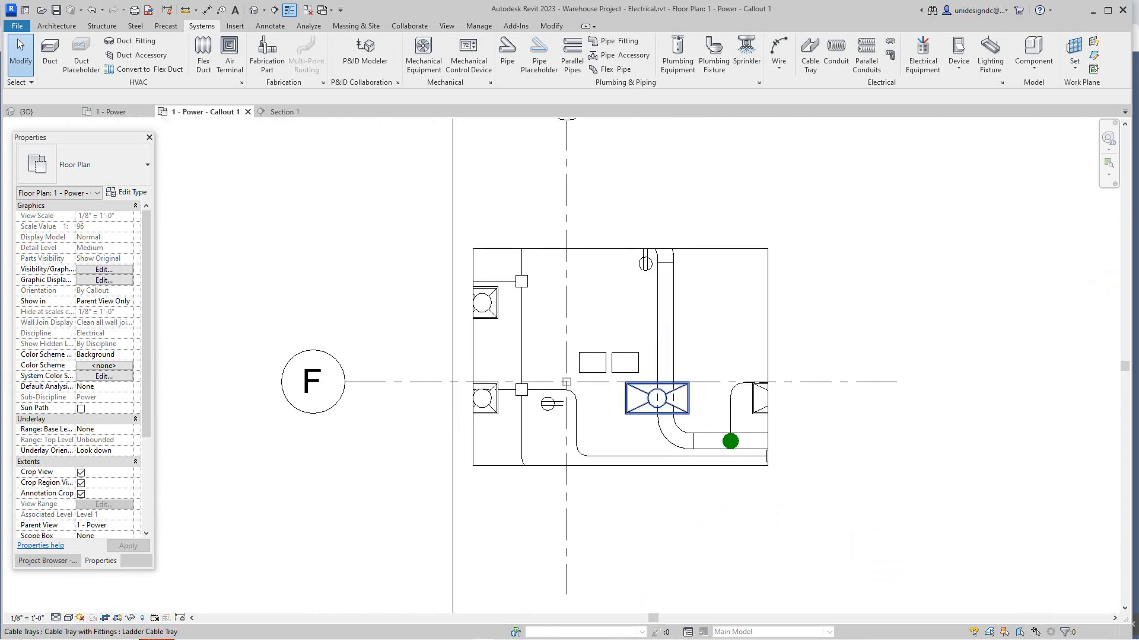
pyautogui.scroll(3, 587, 411)
pyautogui.scroll(-2, 566, 413)
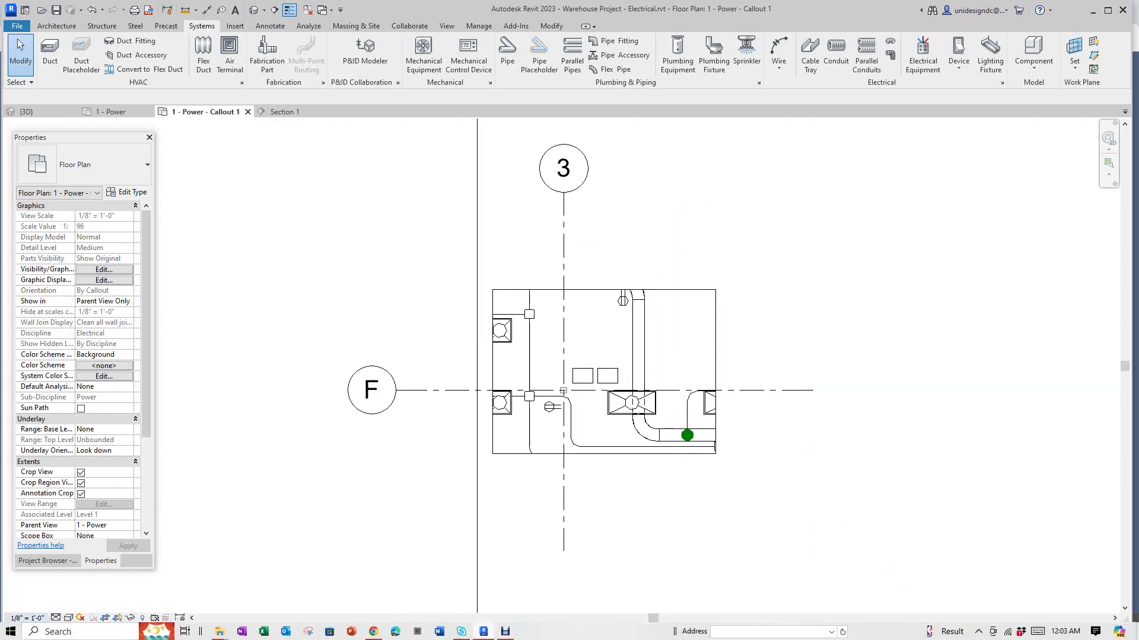
pyautogui.click(56, 618)
pyautogui.press('Escape')
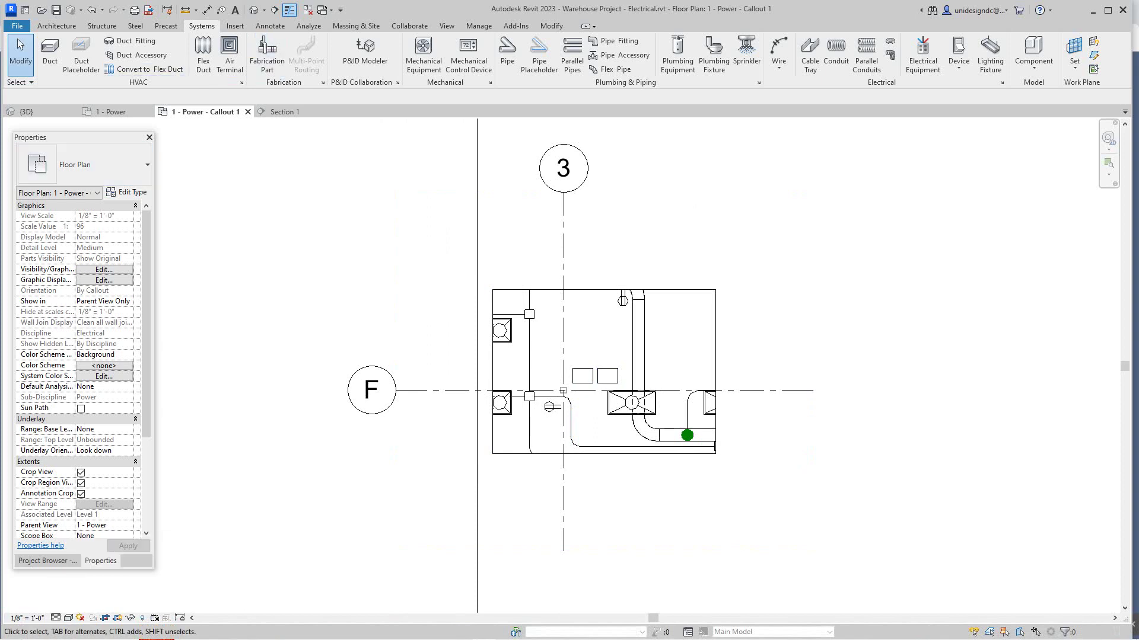
pyautogui.click(111, 112)
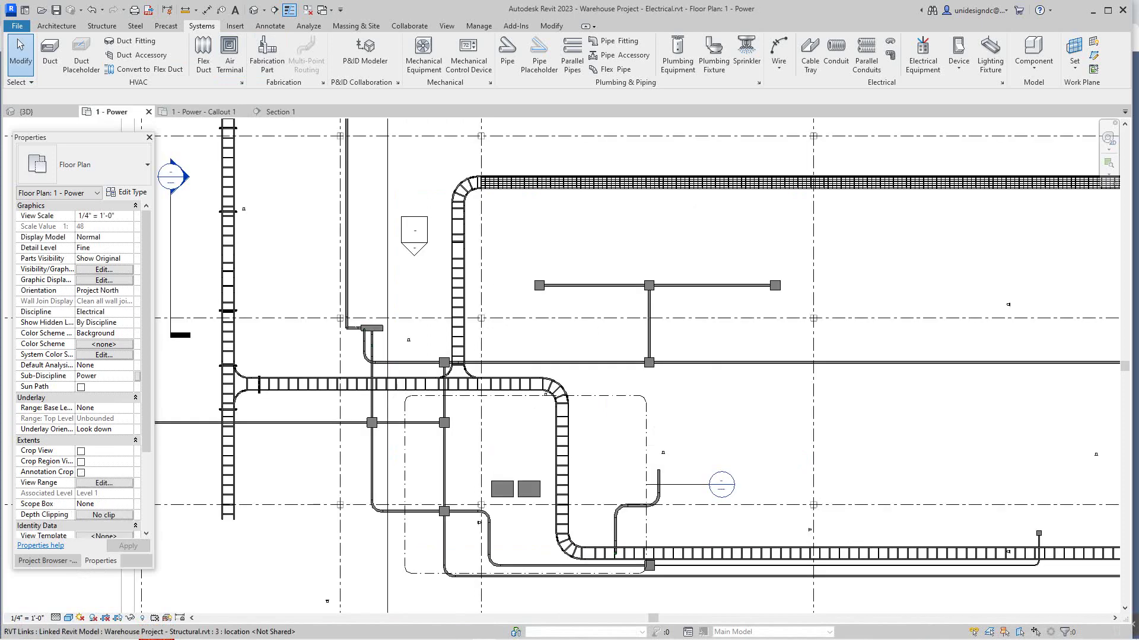
pyautogui.scroll(3, 515, 494)
pyautogui.moveTo(536, 481); pyautogui.dragTo(528, 423, button='middle')
pyautogui.scroll(-1, 528, 423)
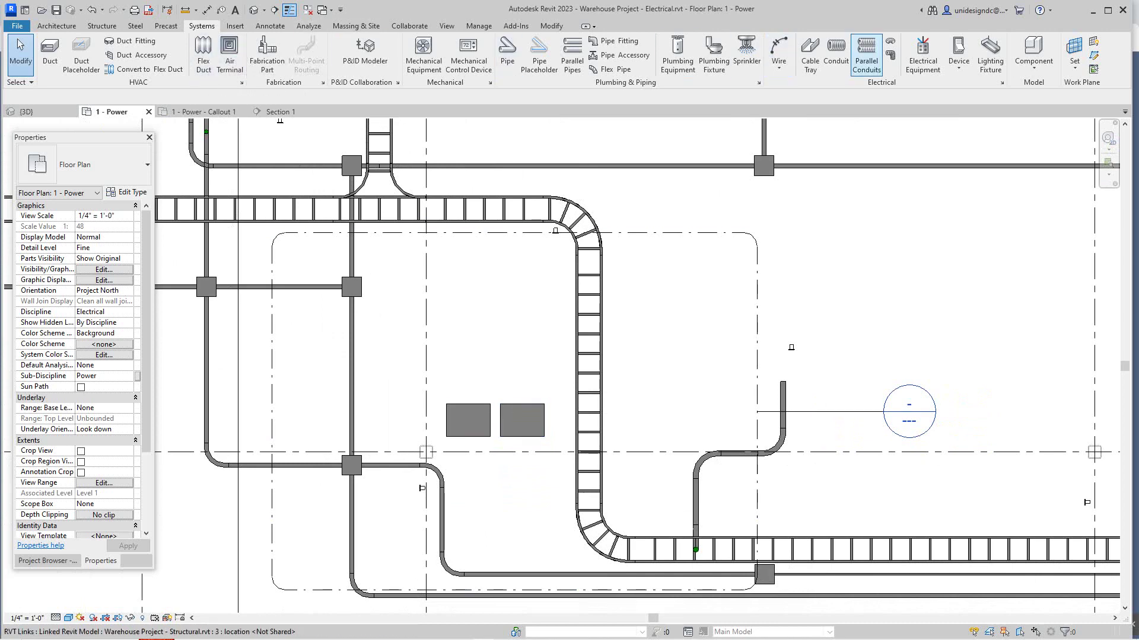
pyautogui.click(835, 54)
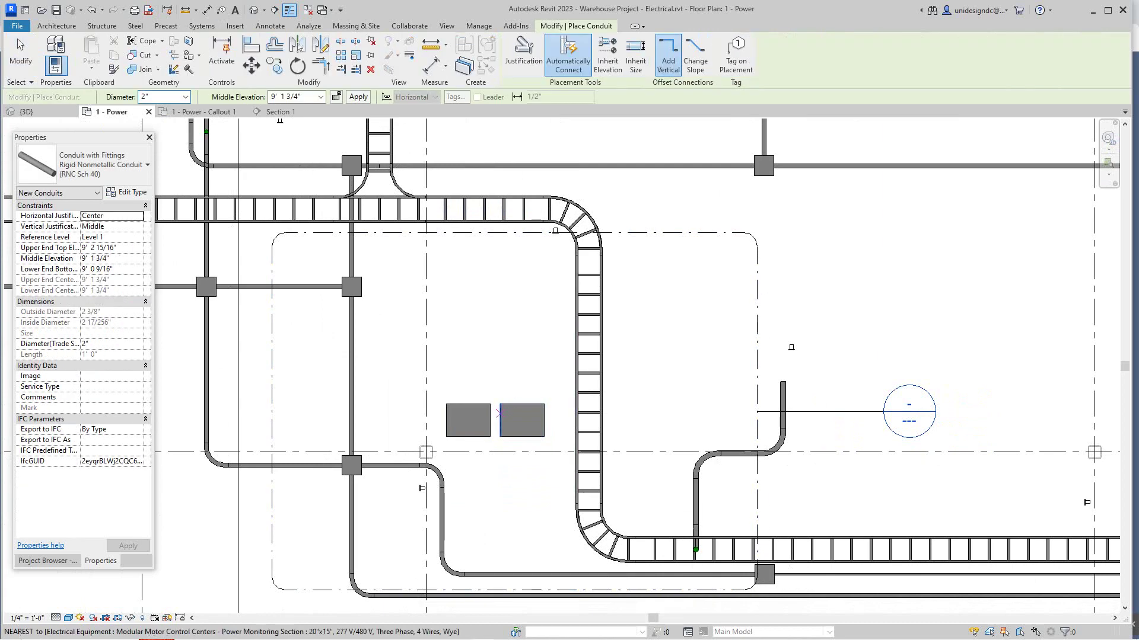
pyautogui.scroll(2, 523, 425)
pyautogui.scroll(-5, 537, 422)
pyautogui.scroll(1, 545, 417)
pyautogui.scroll(-3, 587, 411)
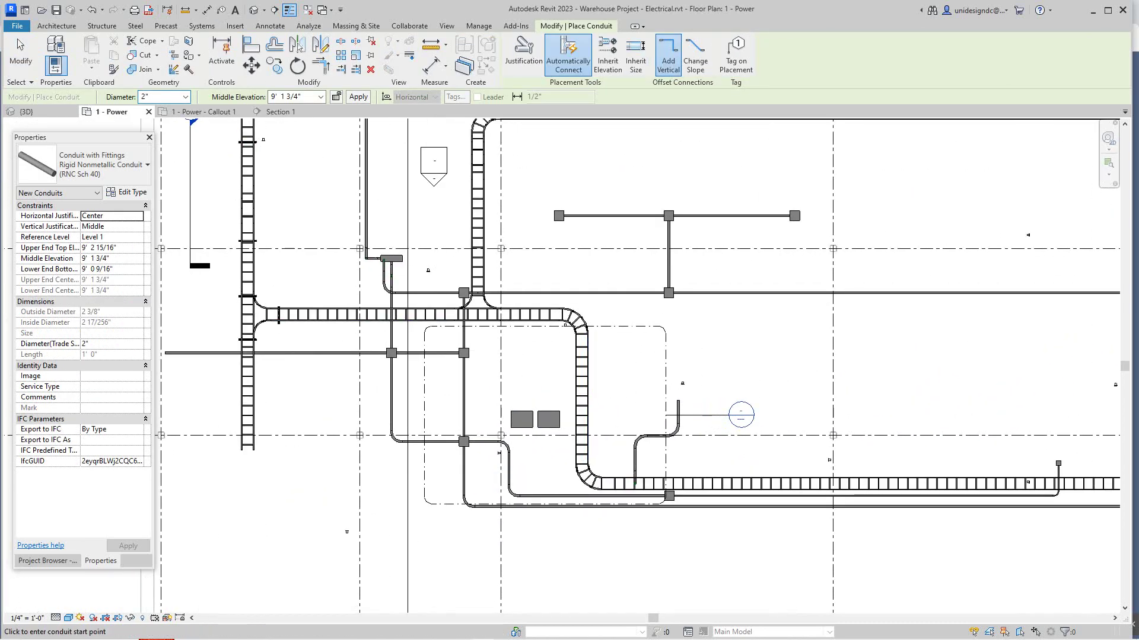
# Draw a horizontal building section line just above the two motor control center sections, spanning past the vertical cable tray
pyautogui.click(275, 11)
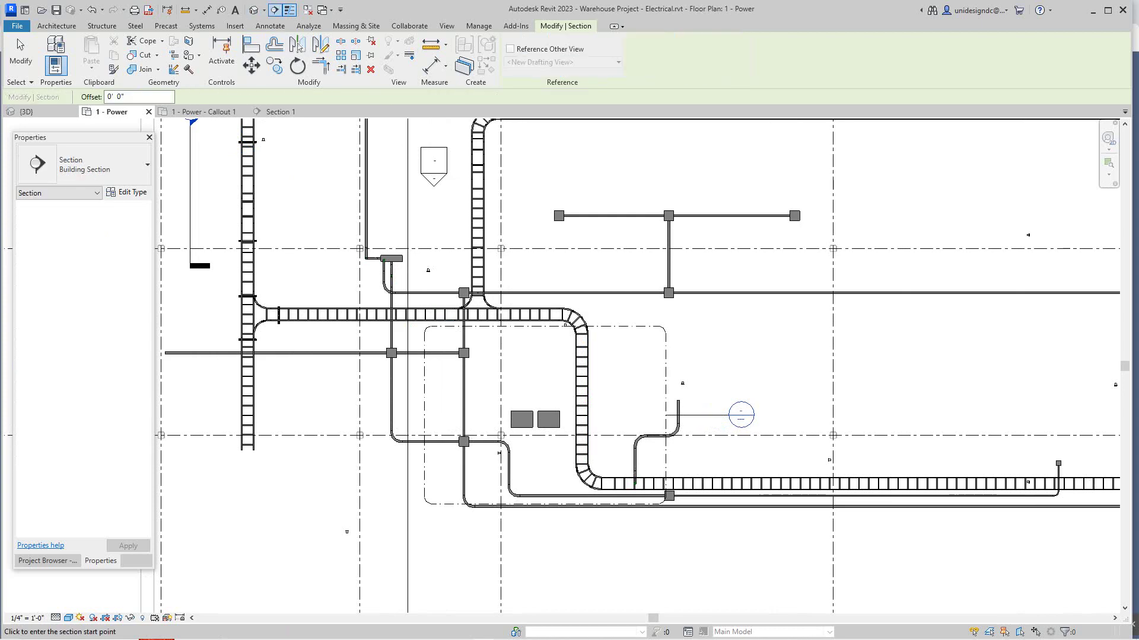
pyautogui.click(388, 390)
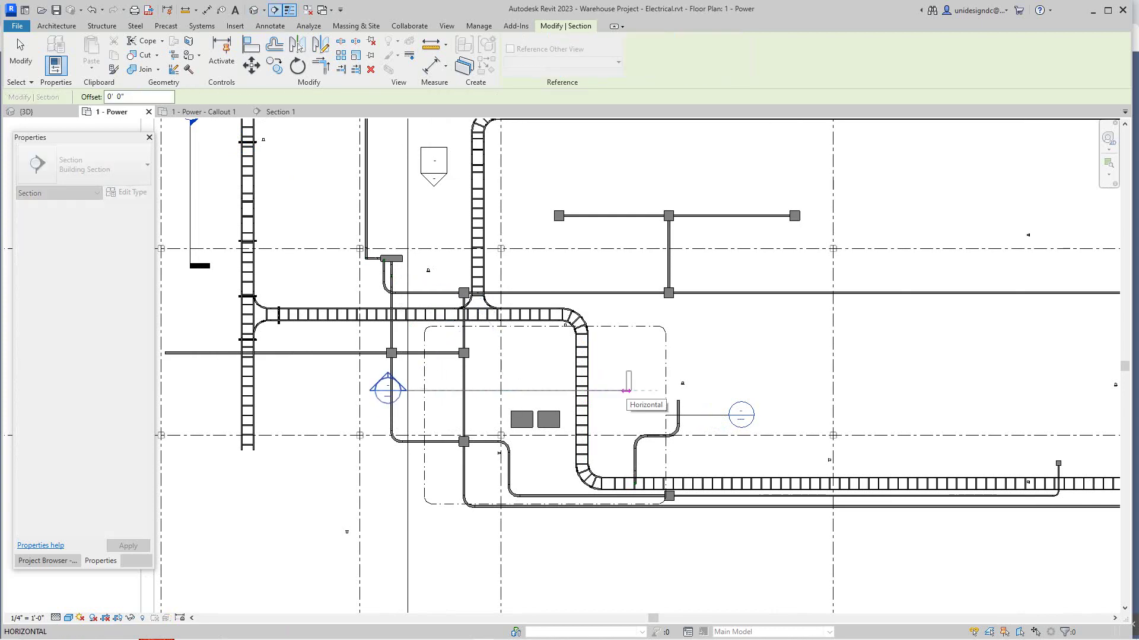
pyautogui.click(627, 391)
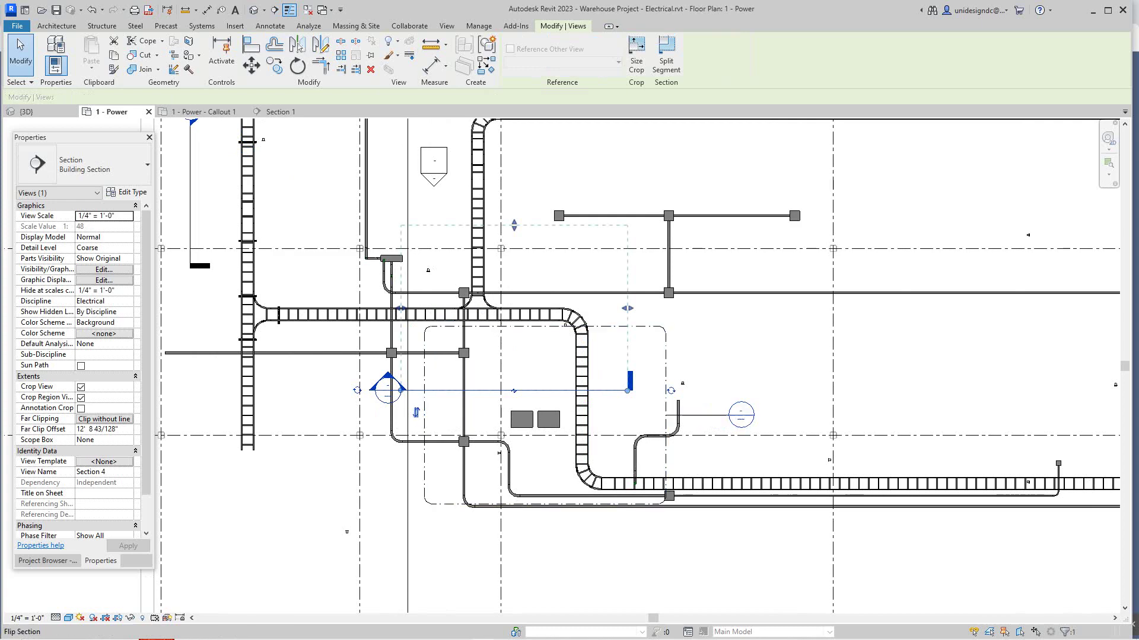
# Flip the new section to face the motor control centers and shorten its view depth to about 5' 6"
pyautogui.moveTo(514, 555); pyautogui.dragTo(514, 461)
pyautogui.click(446, 497)
pyautogui.scroll(-4, 446, 497)
pyautogui.click(234, 513)
pyautogui.press('Escape')
pyautogui.scroll(4, 472, 447)
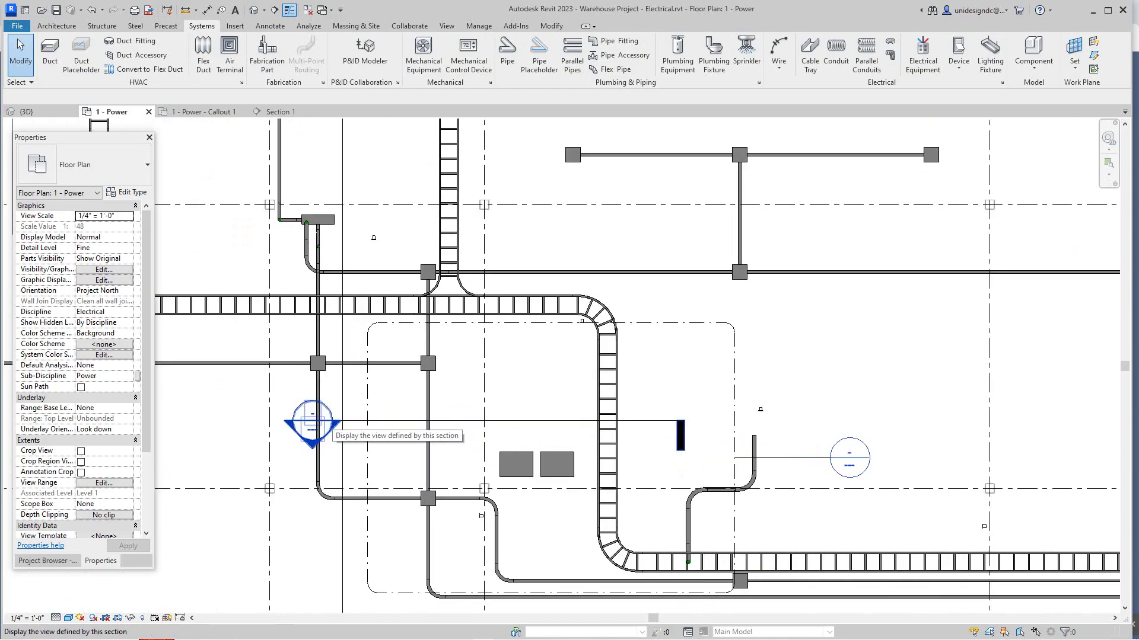
# Open the new section's view and extend its crop region downward to just below the TOF level
pyautogui.doubleClick(311, 422)
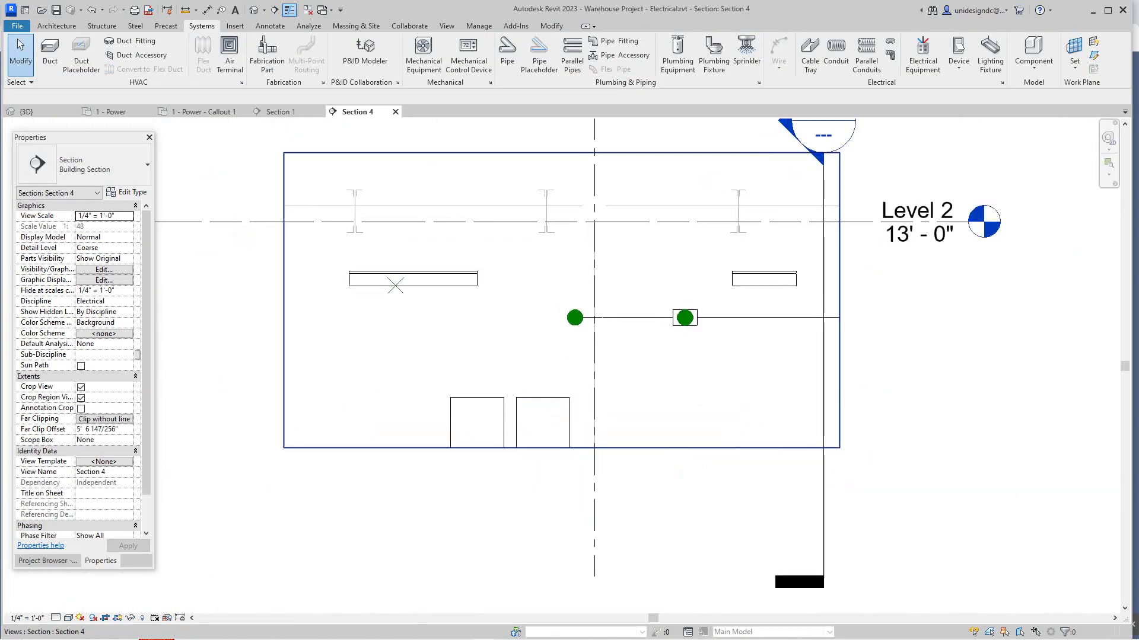
pyautogui.click(526, 448)
pyautogui.scroll(-2, 526, 447)
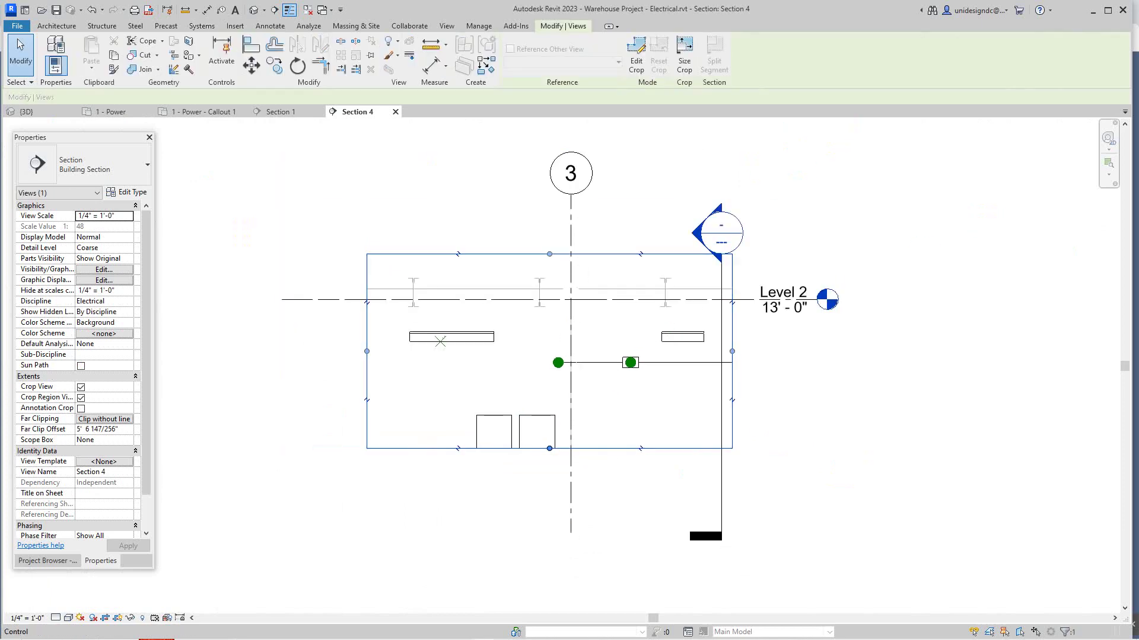
pyautogui.moveTo(549, 448); pyautogui.dragTo(549, 571)
pyautogui.scroll(-2, 530, 510)
pyautogui.moveTo(531, 510); pyautogui.dragTo(523, 443, button='middle')
pyautogui.scroll(-1, 523, 444)
pyautogui.moveTo(534, 482); pyautogui.dragTo(534, 534)
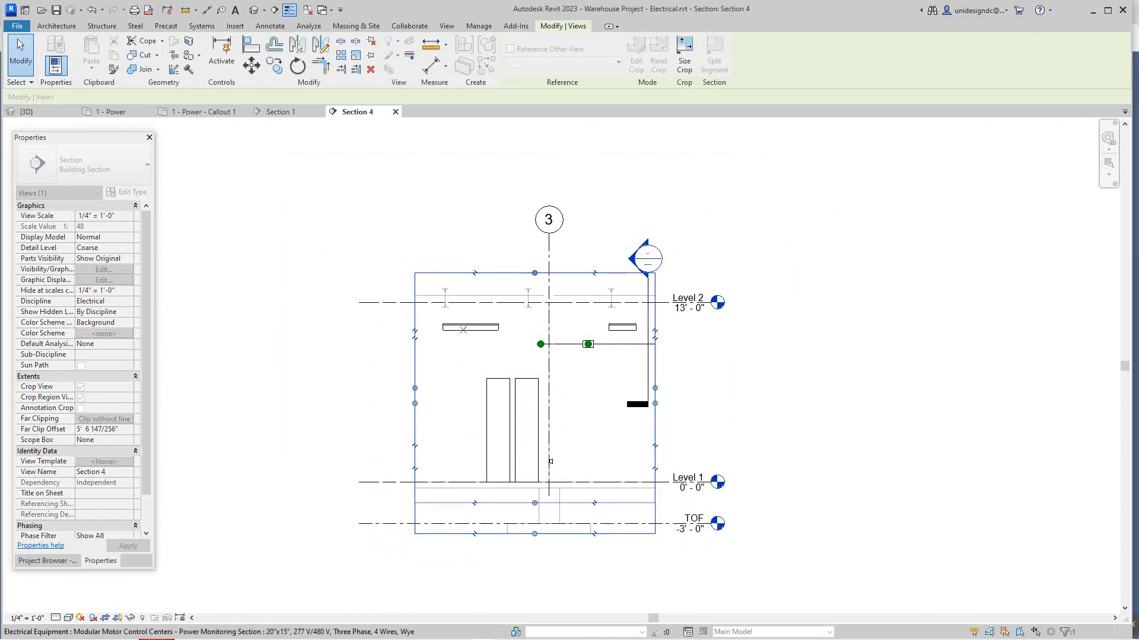
pyautogui.scroll(2, 475, 321)
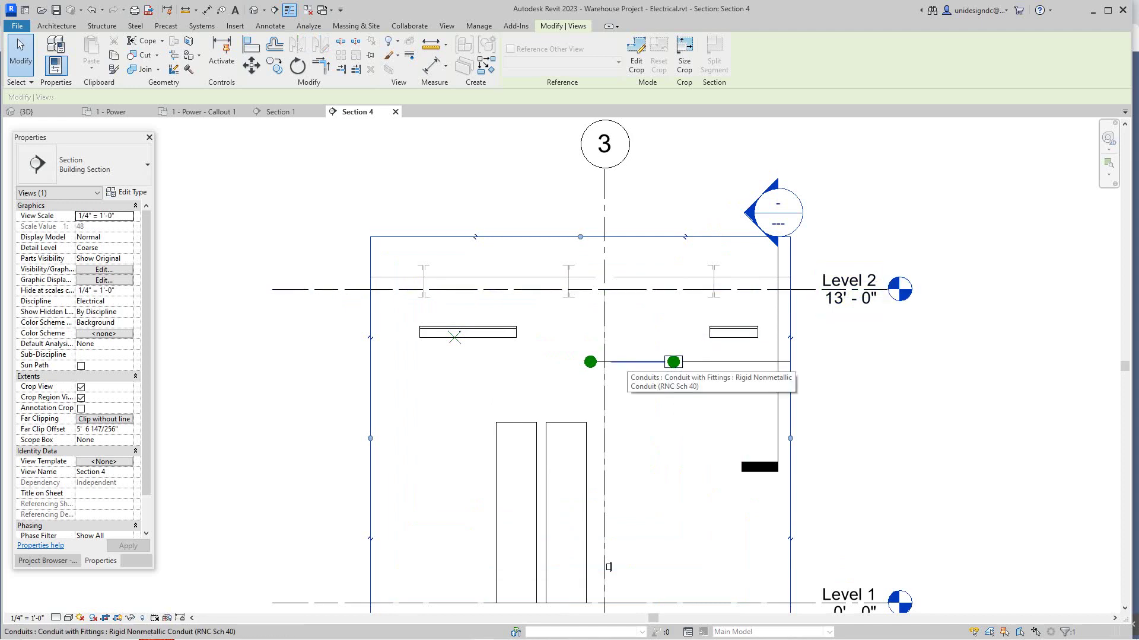
# Set the Section 4 view's detail level to Fine and inspect the conduit, lighting fixtures and motor control centers
pyautogui.scroll(-2, 608, 567)
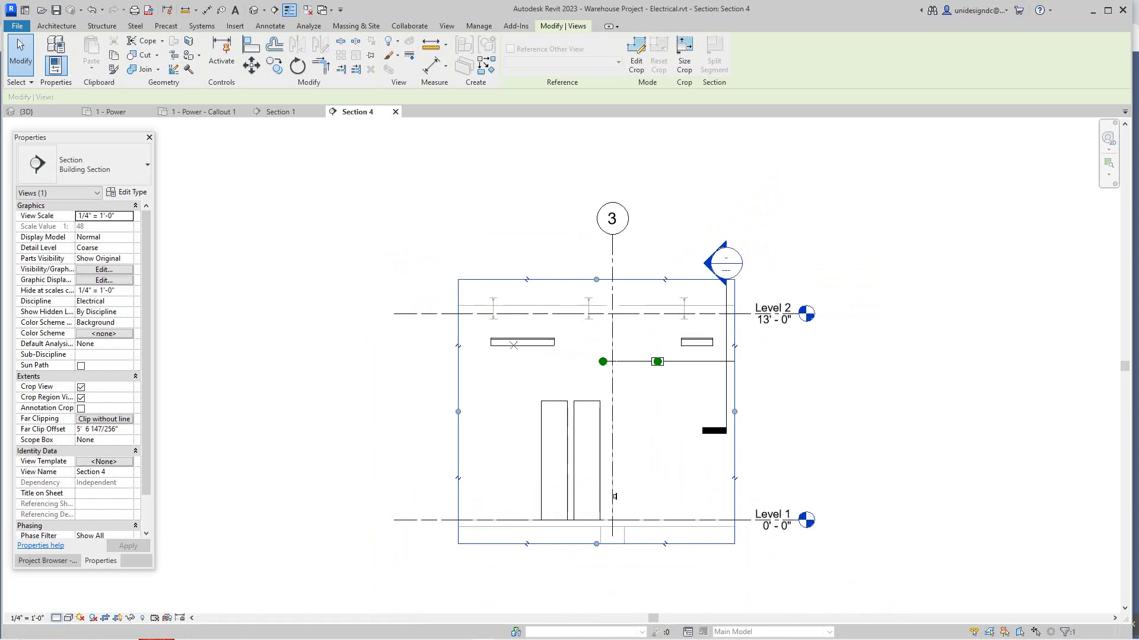
pyautogui.click(56, 618)
pyautogui.click(69, 605)
pyautogui.click(647, 382)
pyautogui.scroll(3, 647, 379)
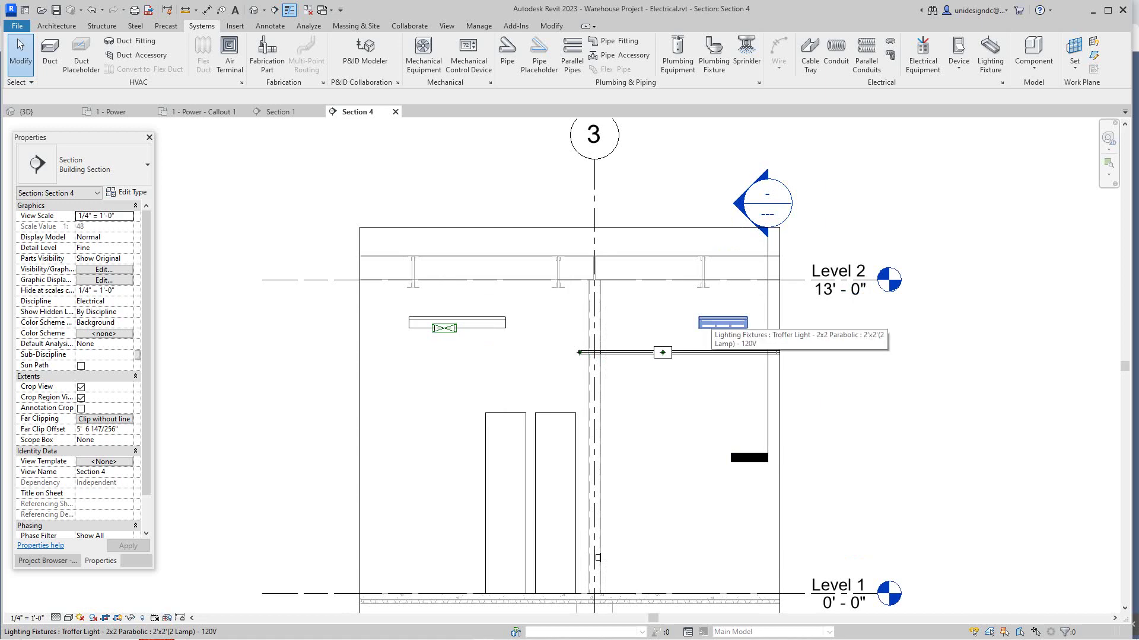
pyautogui.scroll(-2, 450, 353)
pyautogui.scroll(-2, 339, 455)
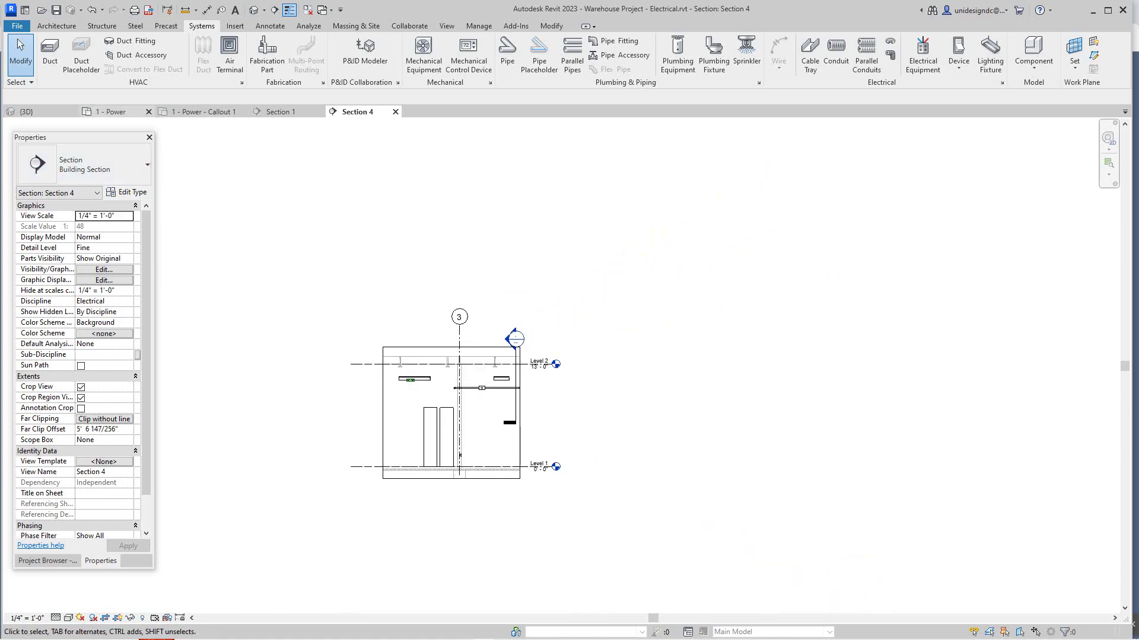
# Examine the section and callout placement in the 1 - Power plan and open the 1 - Power - Callout 1 view
pyautogui.click(110, 111)
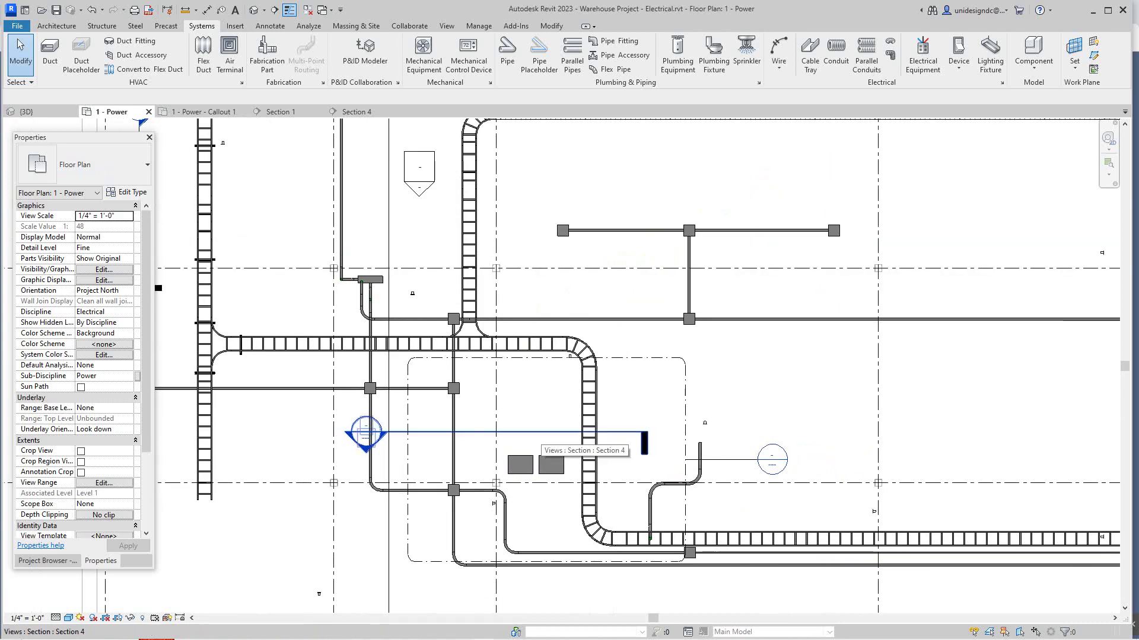
pyautogui.scroll(2, 559, 474)
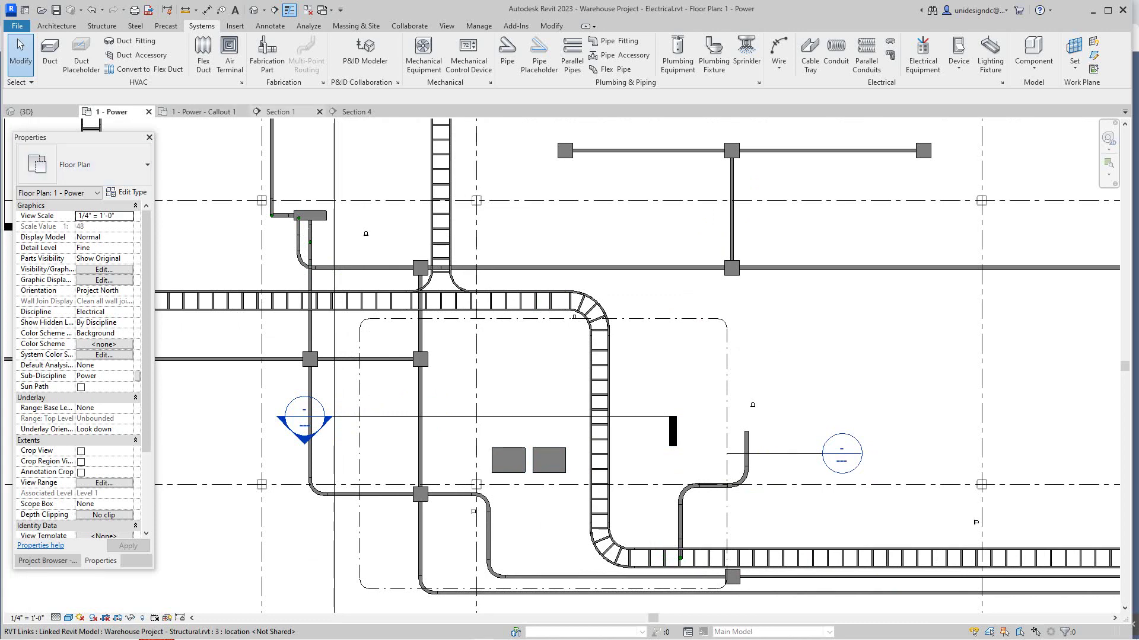
pyautogui.click(202, 112)
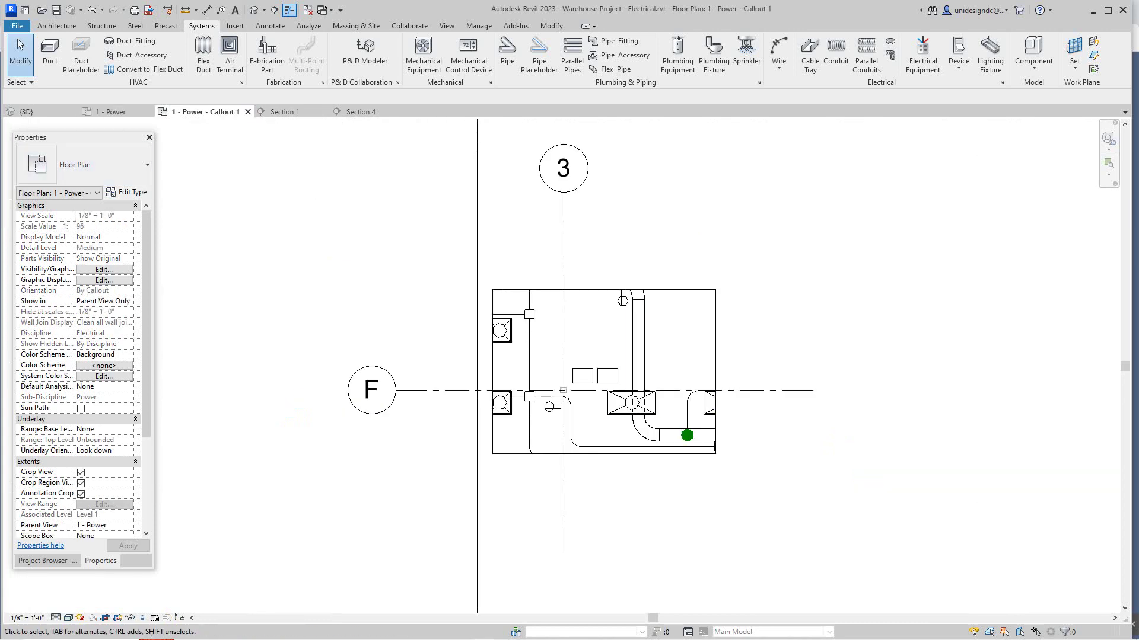
# Open the Section 1 view and extend its crop region downward to just below Level 1 to include the full motor control center
pyautogui.hotkey('ctrl', 'Tab')
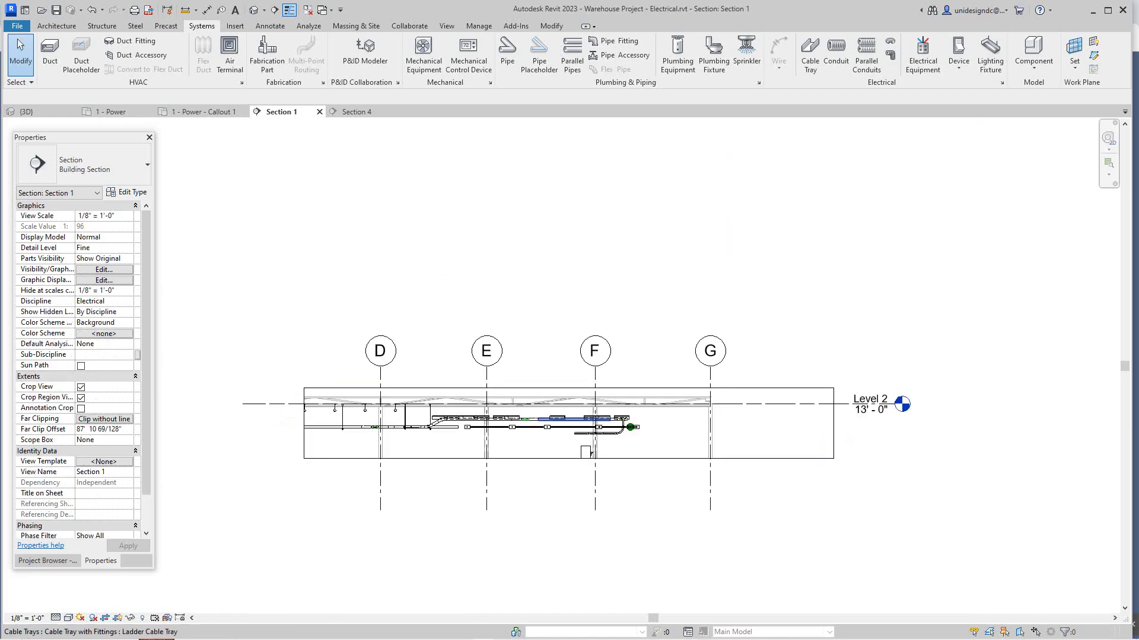
pyautogui.scroll(3, 571, 490)
pyautogui.scroll(2, 587, 474)
pyautogui.scroll(-4, 580, 490)
pyautogui.moveTo(580, 490); pyautogui.dragTo(665, 421, button='middle')
pyautogui.scroll(1, 664, 420)
pyautogui.scroll(-2, 655, 428)
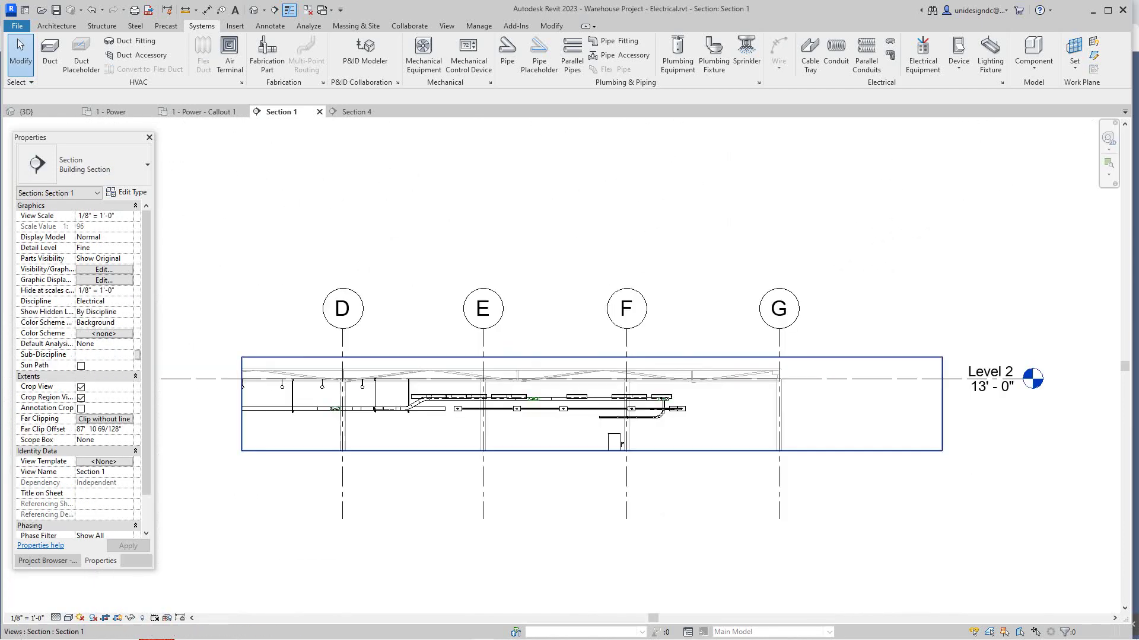
pyautogui.click(621, 448)
pyautogui.moveTo(591, 451); pyautogui.dragTo(591, 524)
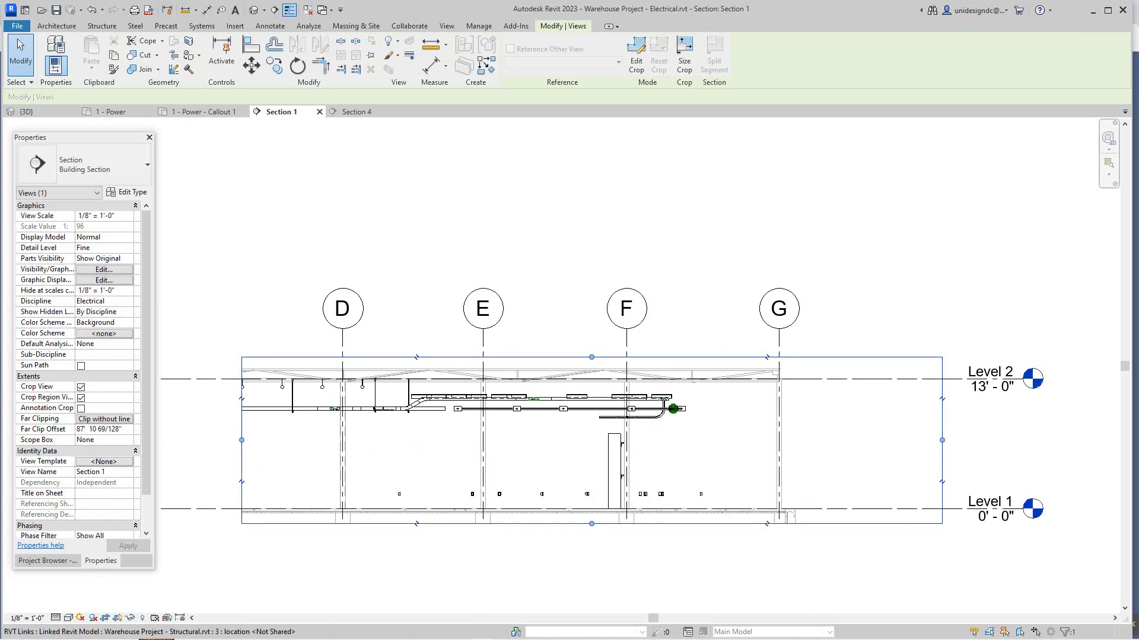
pyautogui.moveTo(591, 524); pyautogui.dragTo(591, 528)
pyautogui.scroll(3, 618, 451)
pyautogui.scroll(2, 644, 405)
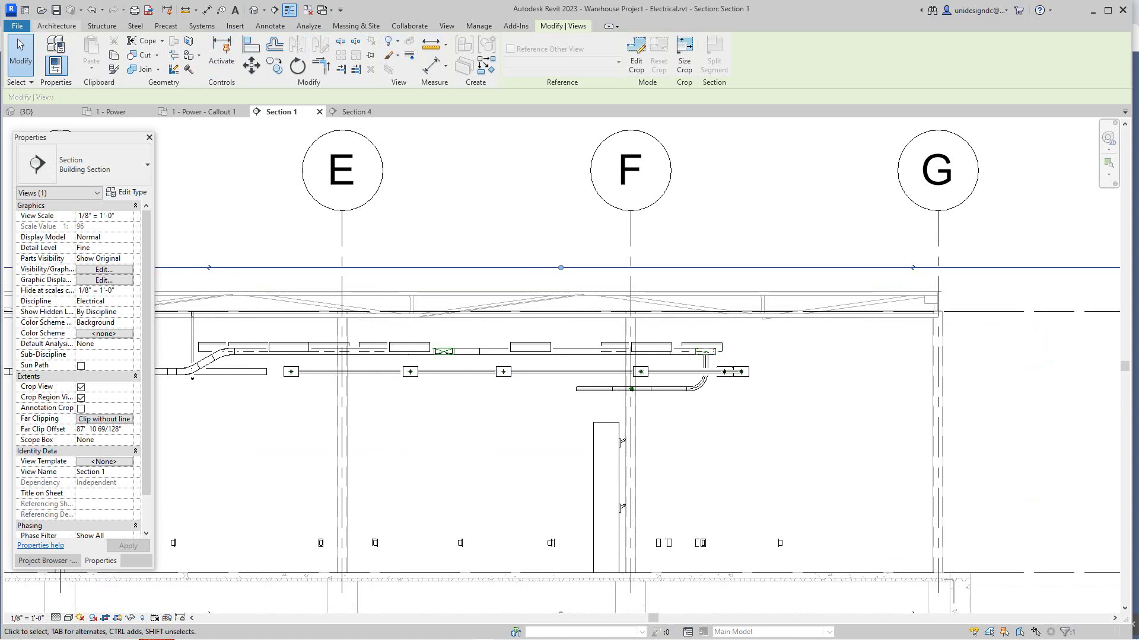
pyautogui.click(202, 25)
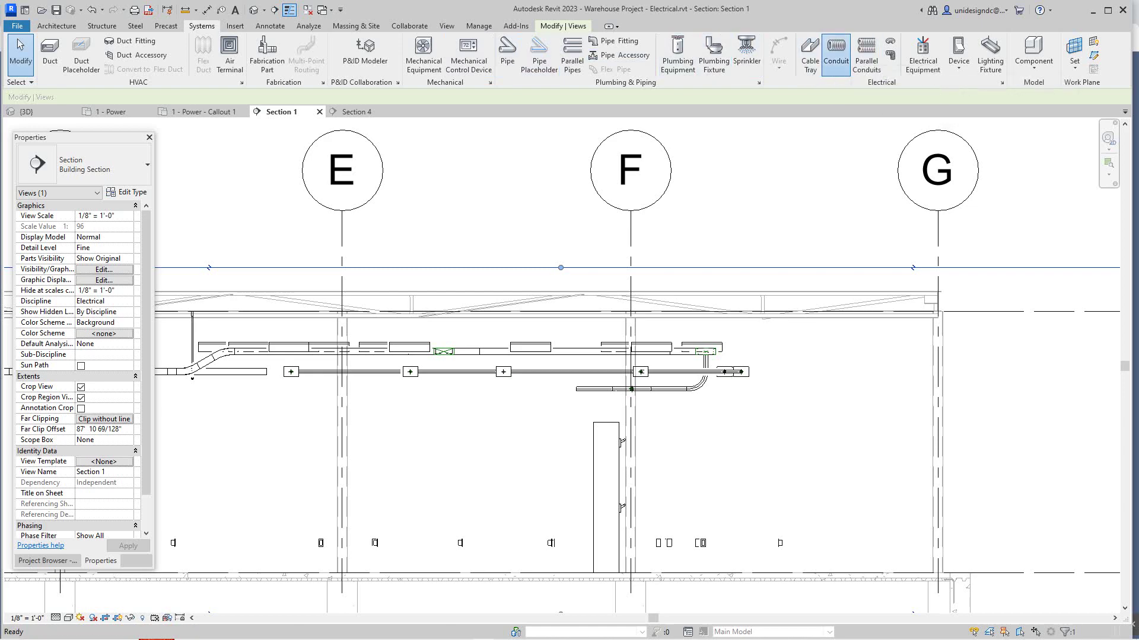
pyautogui.click(836, 59)
pyautogui.scroll(2, 596, 393)
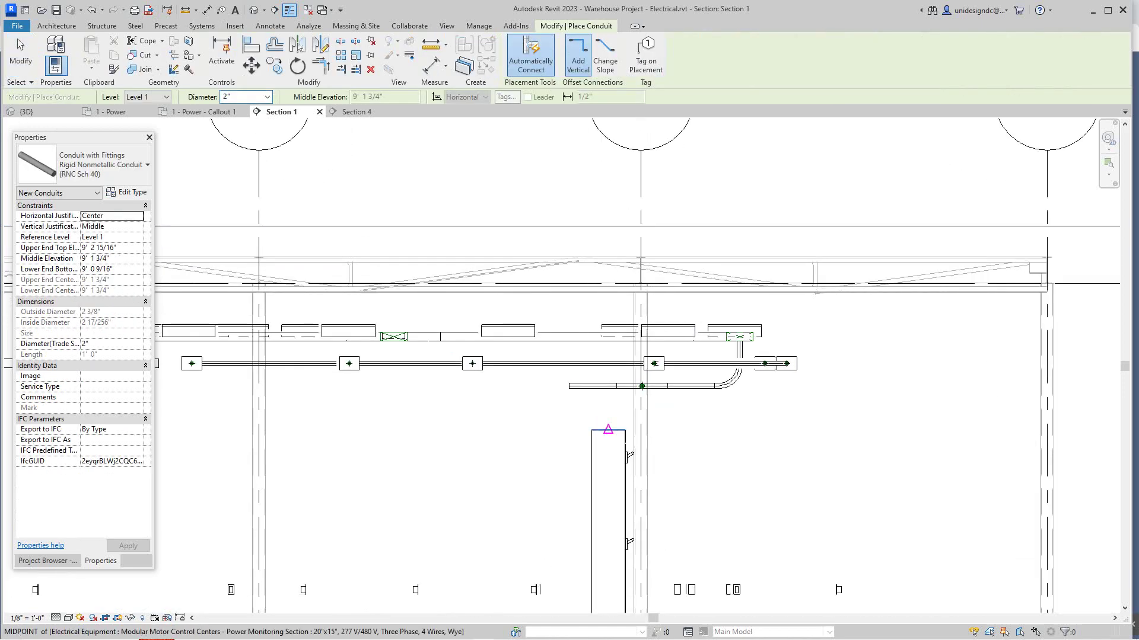
pyautogui.scroll(2, 646, 380)
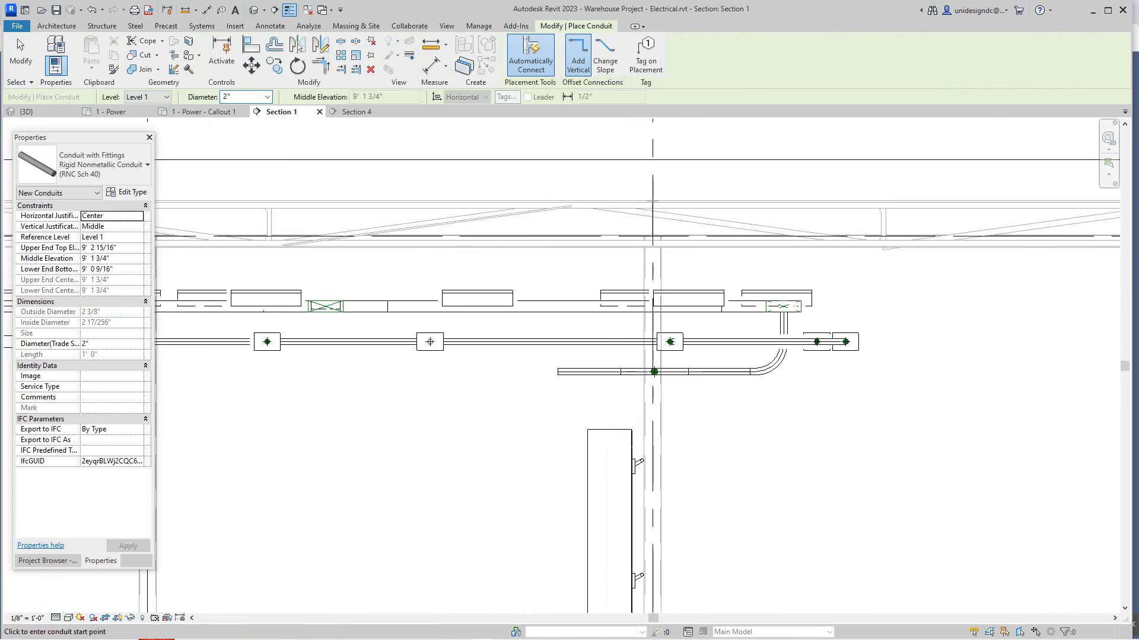
pyautogui.rightClick(489, 429)
pyautogui.click(520, 436)
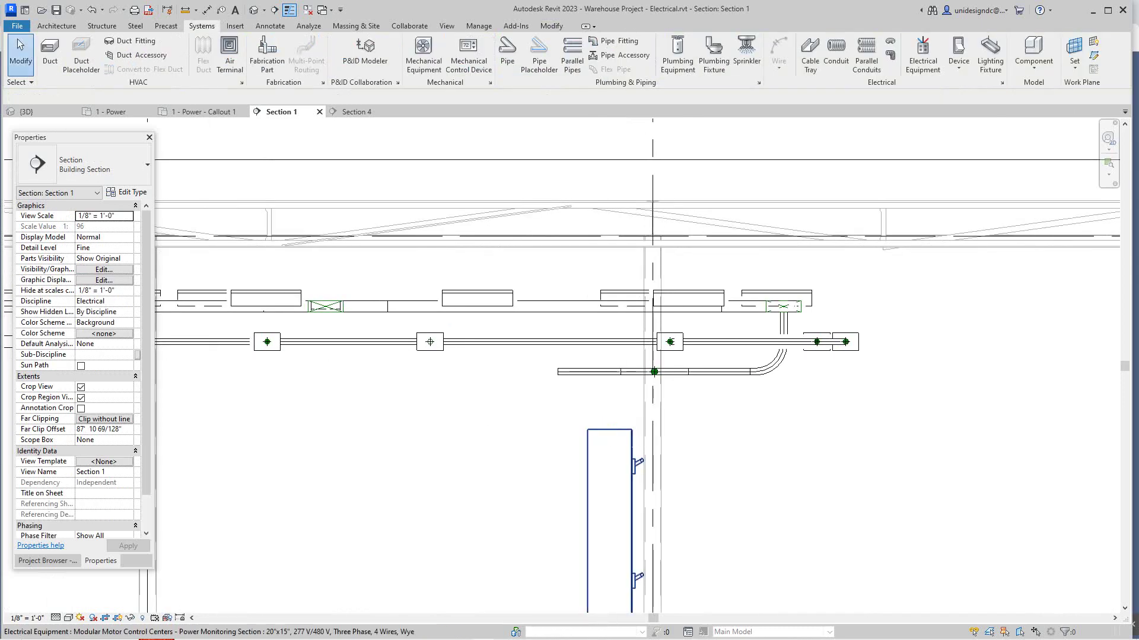
# Start a 2" conduit from the motor control center's top face, with the surface connector at the face's center
pyautogui.click(611, 430)
pyautogui.rightClick(611, 428)
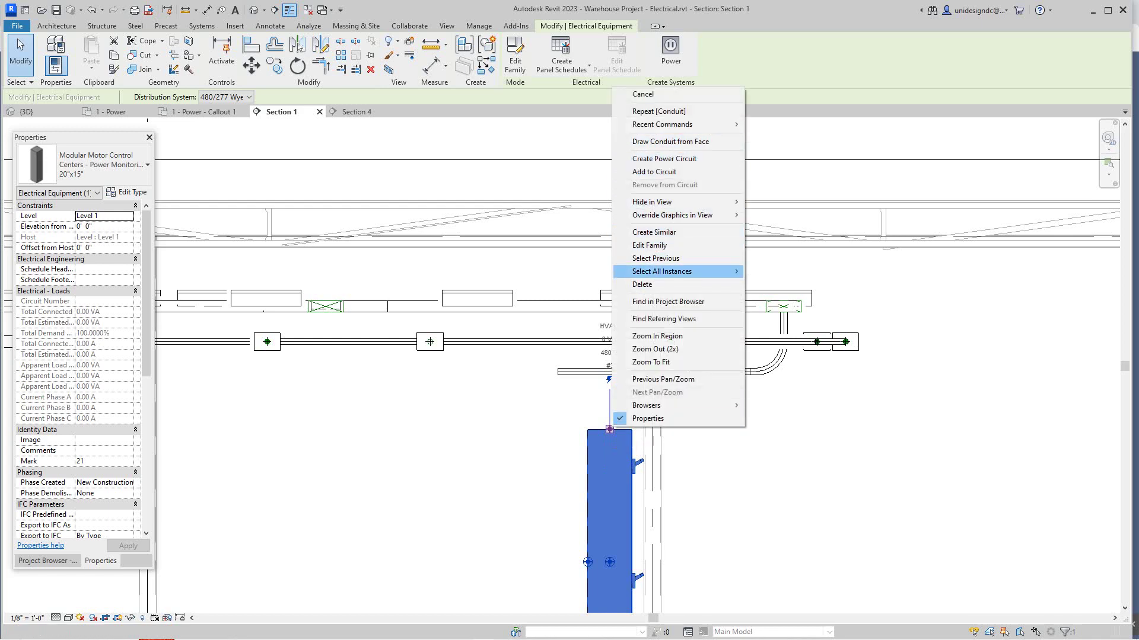
pyautogui.click(670, 141)
pyautogui.click(653, 167)
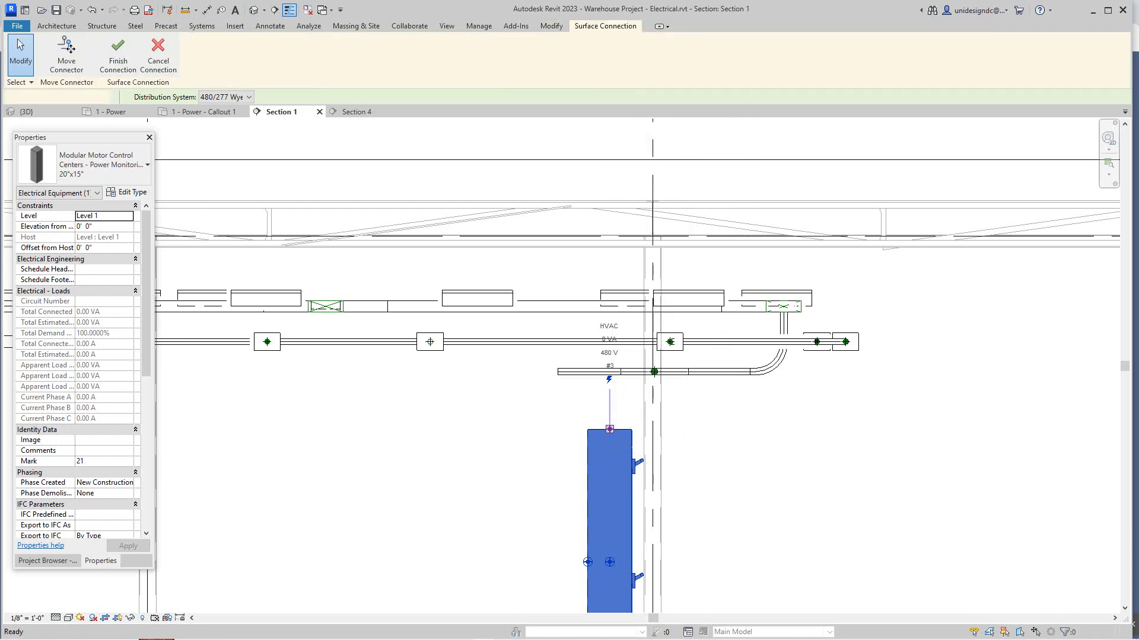
pyautogui.click(66, 54)
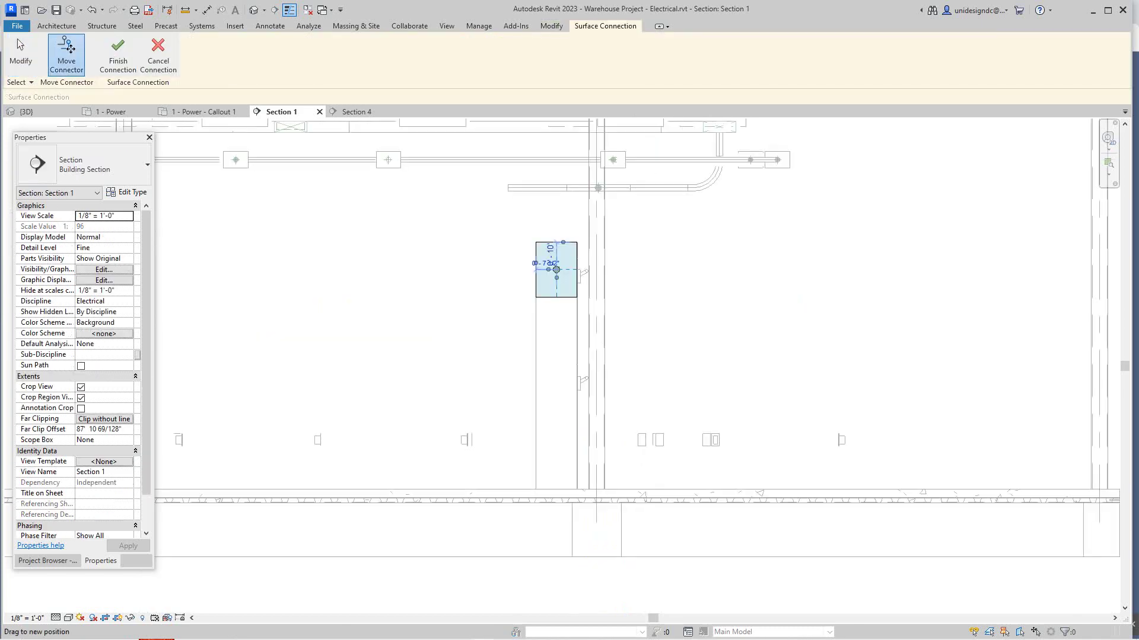
pyautogui.scroll(4, 555, 262)
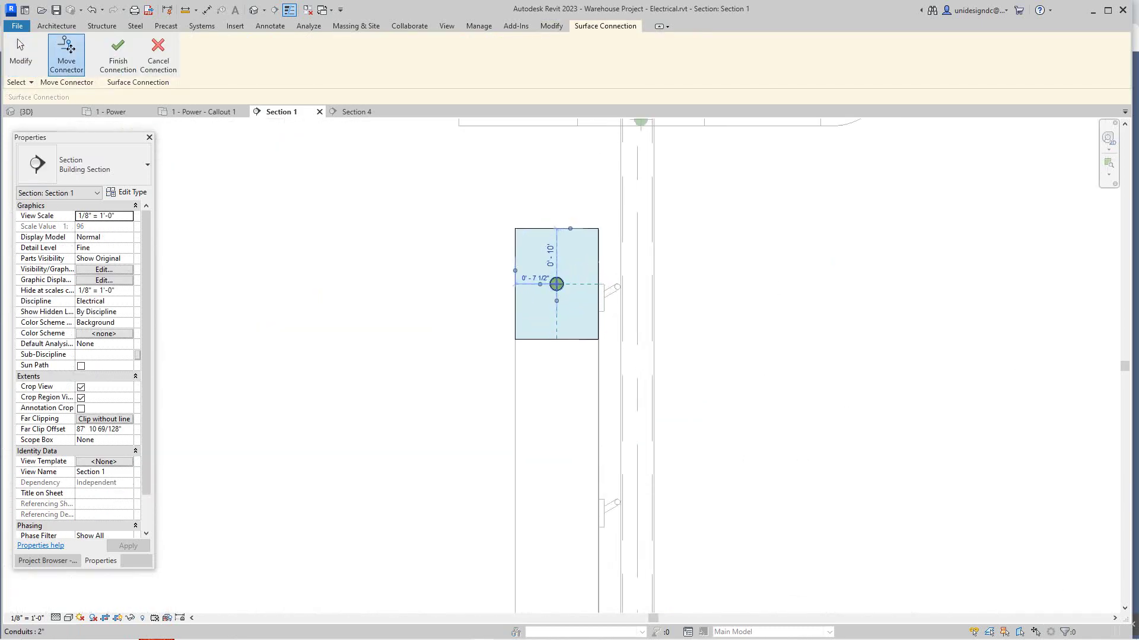
pyautogui.scroll(-3, 568, 292)
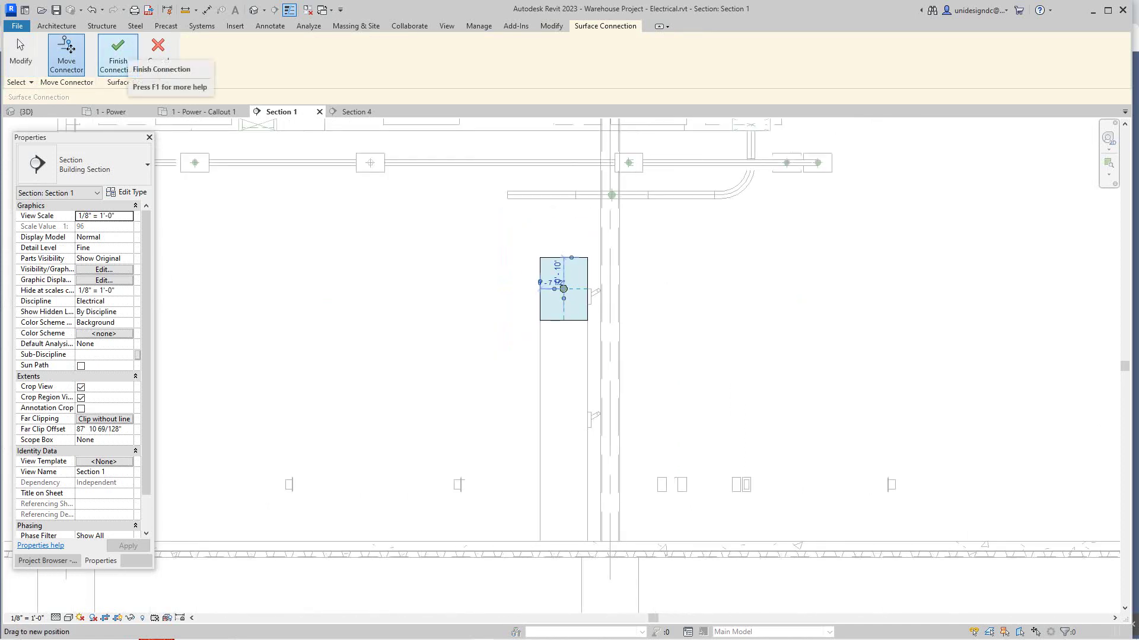
pyautogui.click(118, 53)
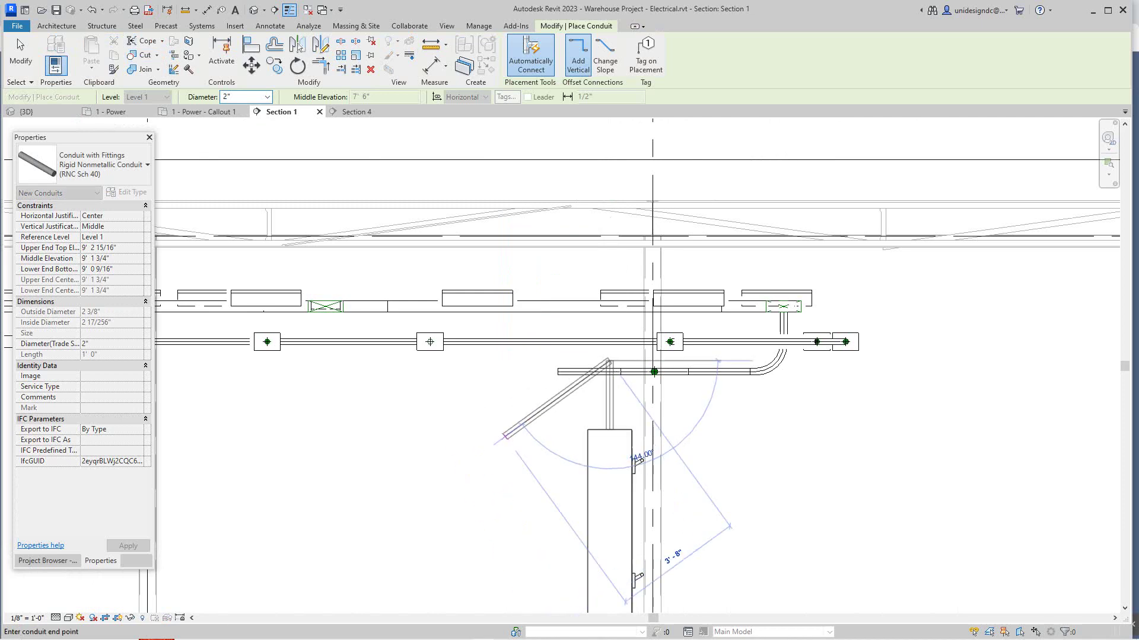
# Try to run the conduit vertically up to between the two existing horizontal conduits and continue it in the 1 - Power plan
pyautogui.scroll(2, 600, 304)
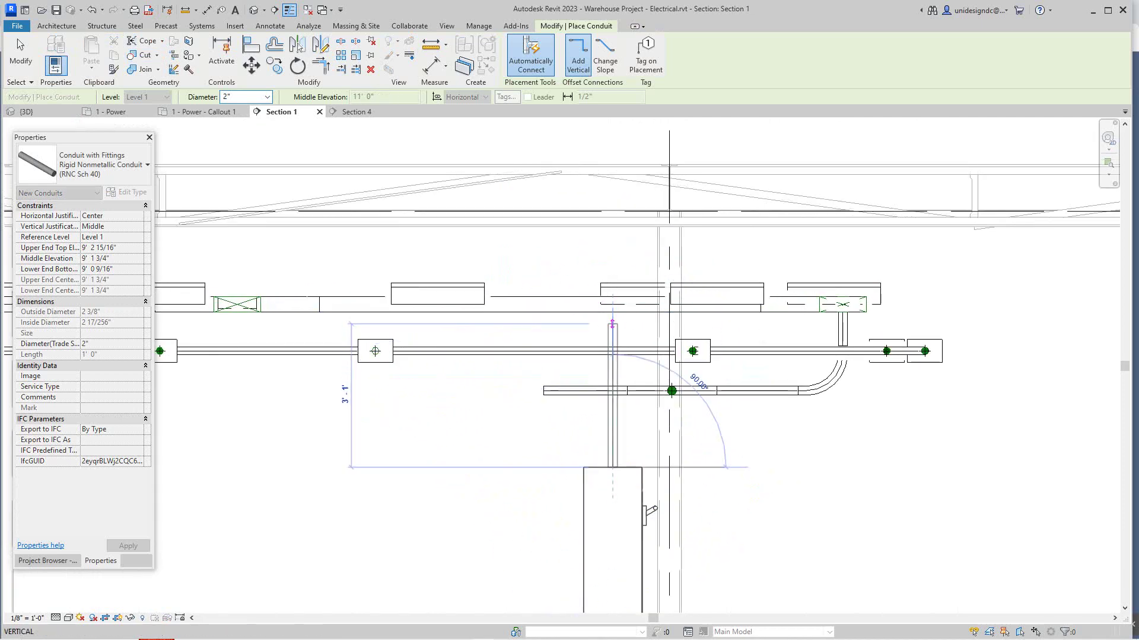
pyautogui.click(613, 375)
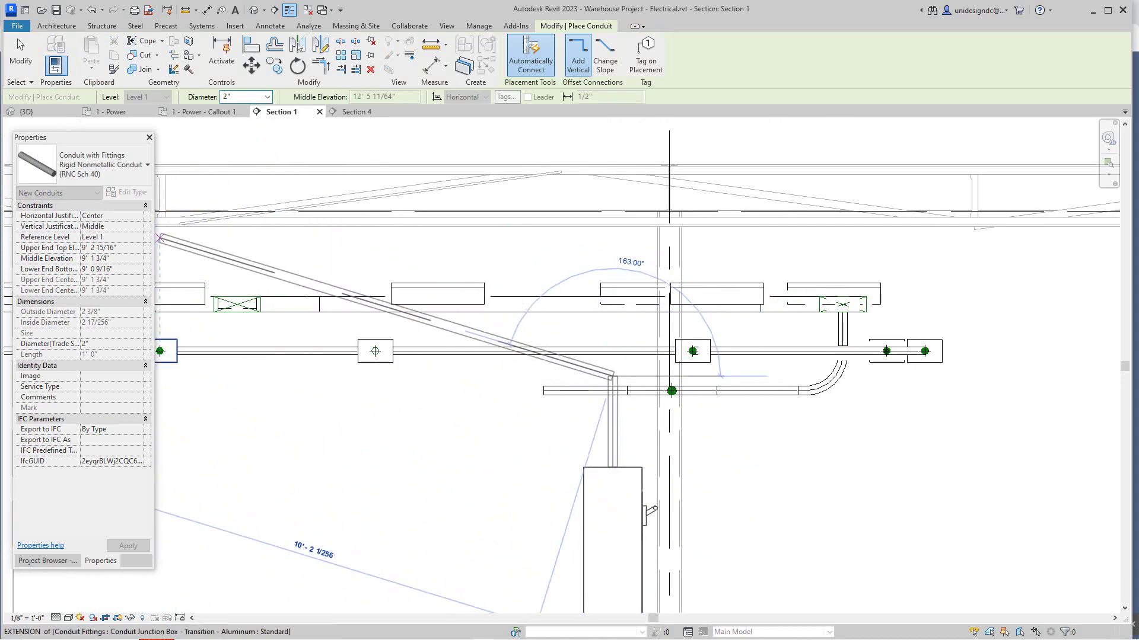
pyautogui.click(111, 112)
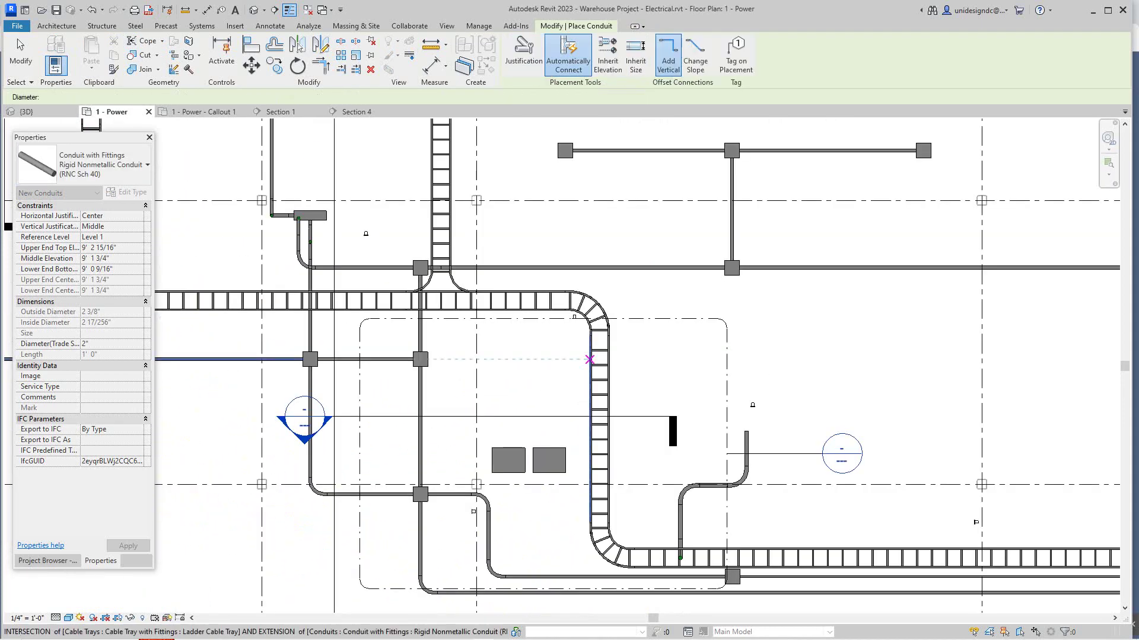
pyautogui.rightClick(550, 460)
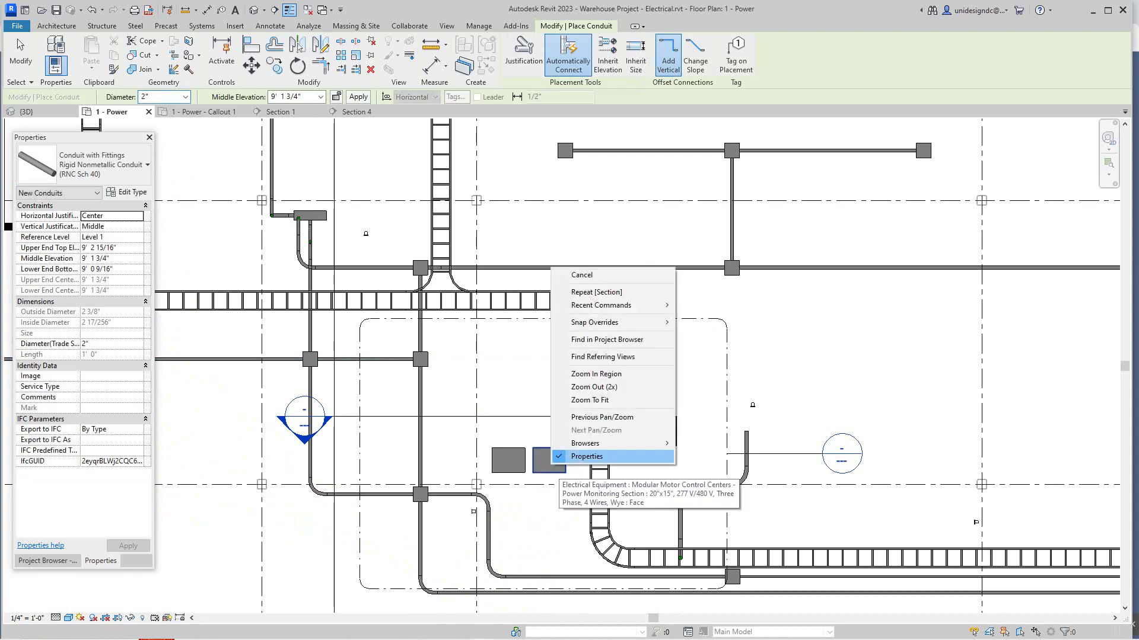
pyautogui.click(569, 275)
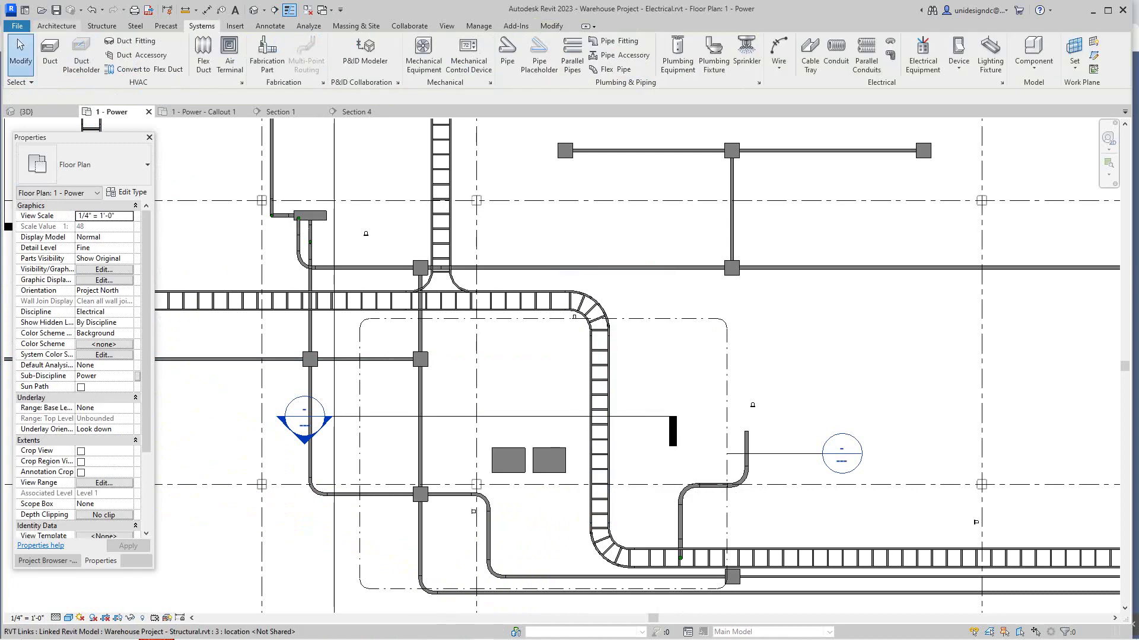
# Return to the Section 1 view and start a conduit from the motor control center's top face, keeping the surface connector centered
pyautogui.scroll(-3, 490, 456)
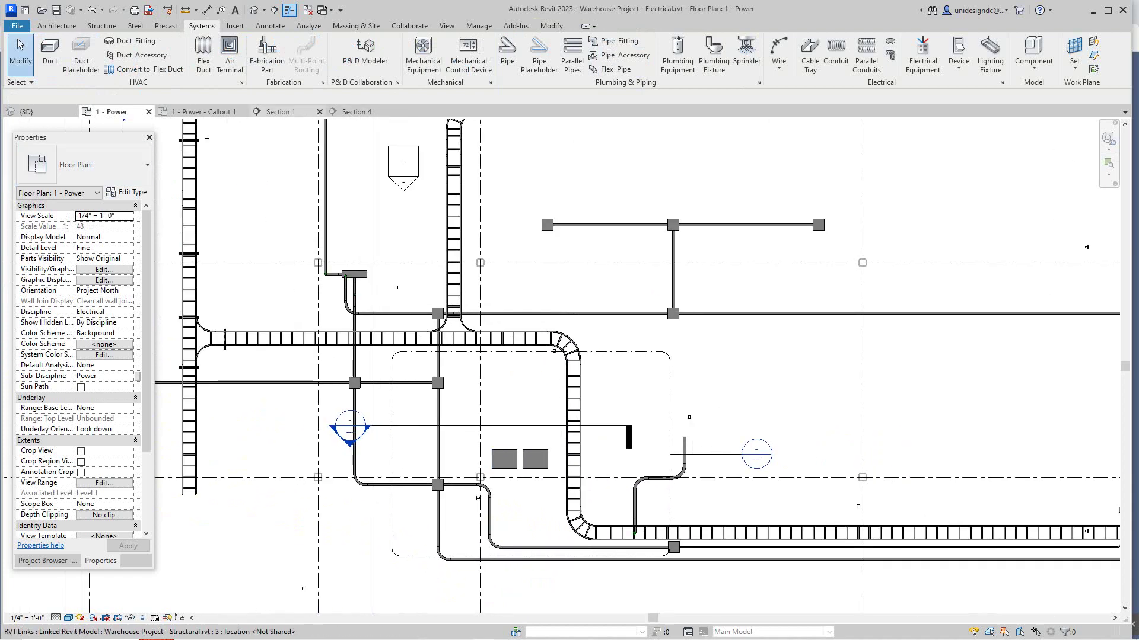
pyautogui.doubleClick(350, 428)
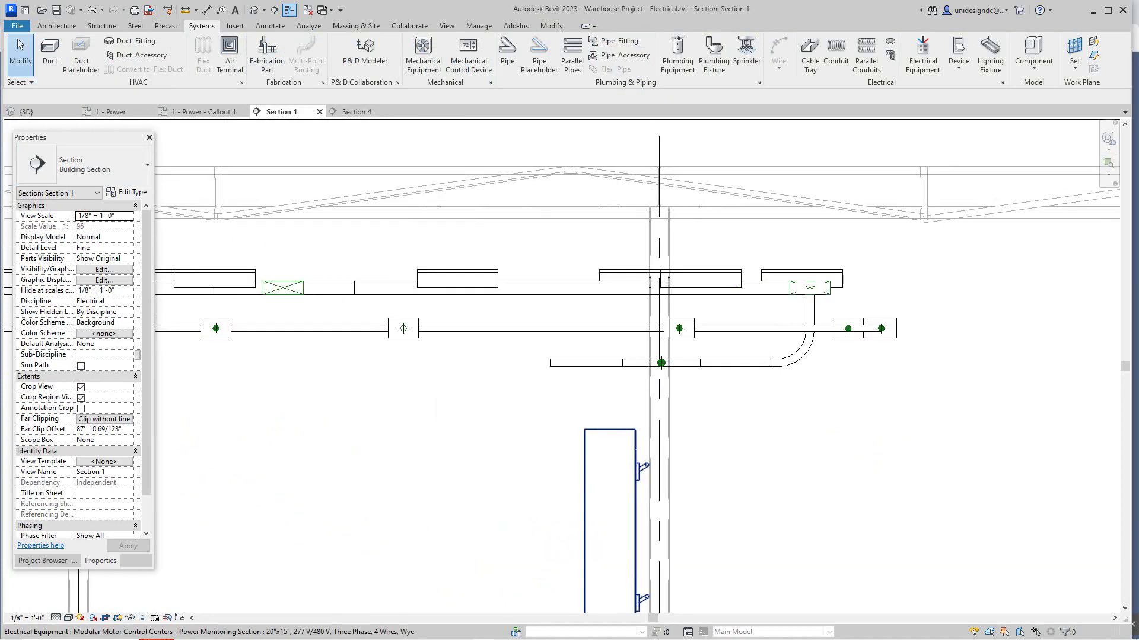
pyautogui.click(610, 516)
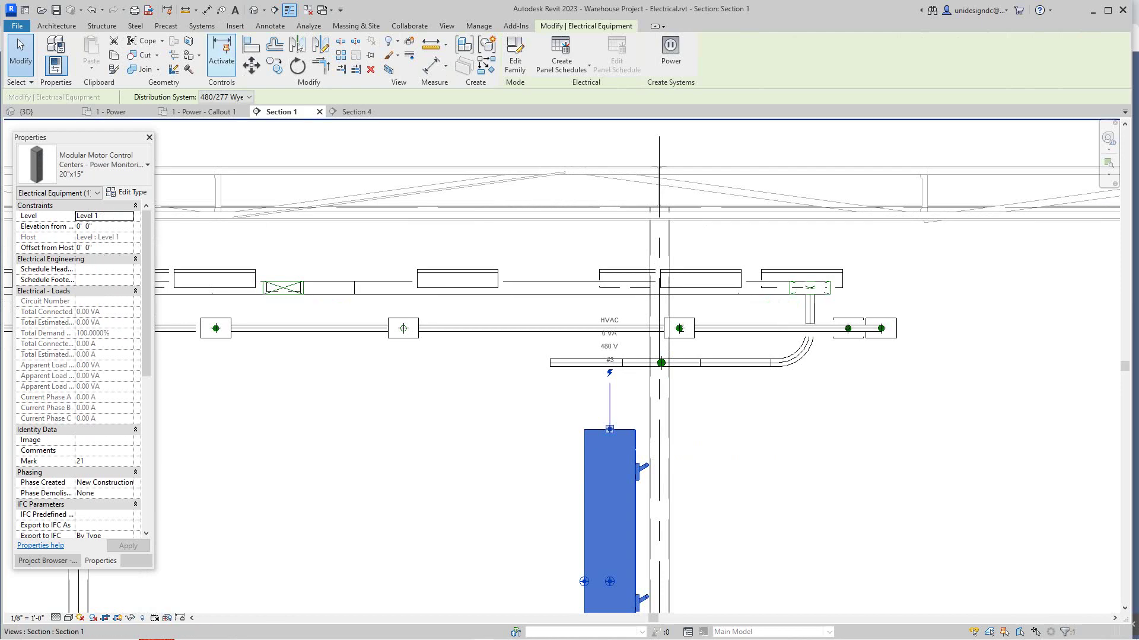
pyautogui.scroll(2, 605, 429)
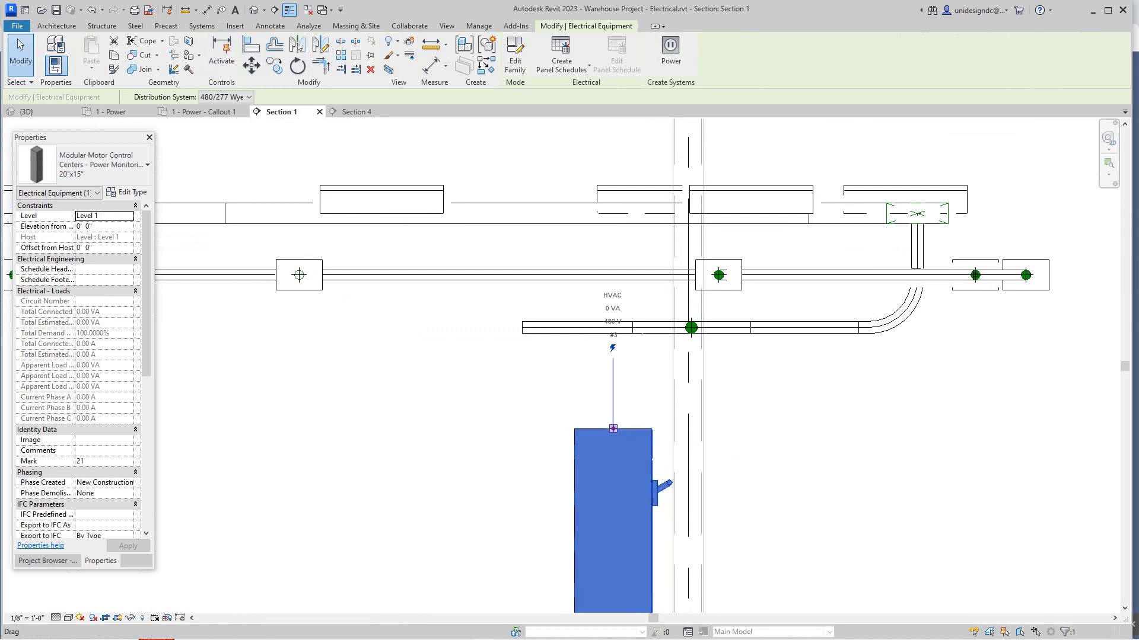
pyautogui.rightClick(613, 428)
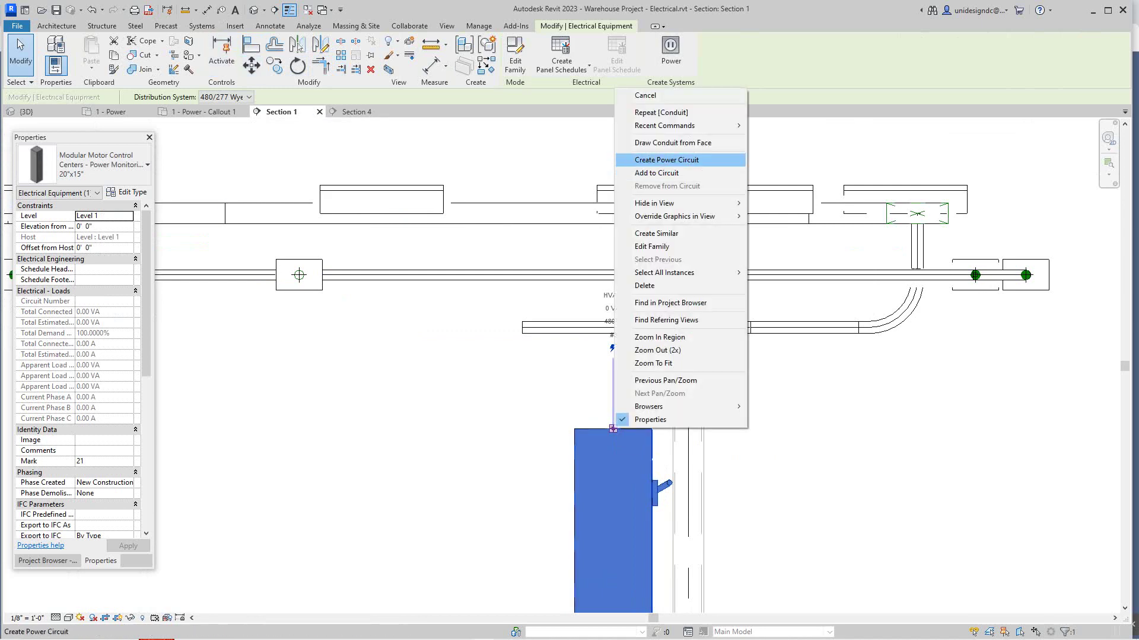
pyautogui.press('Return')
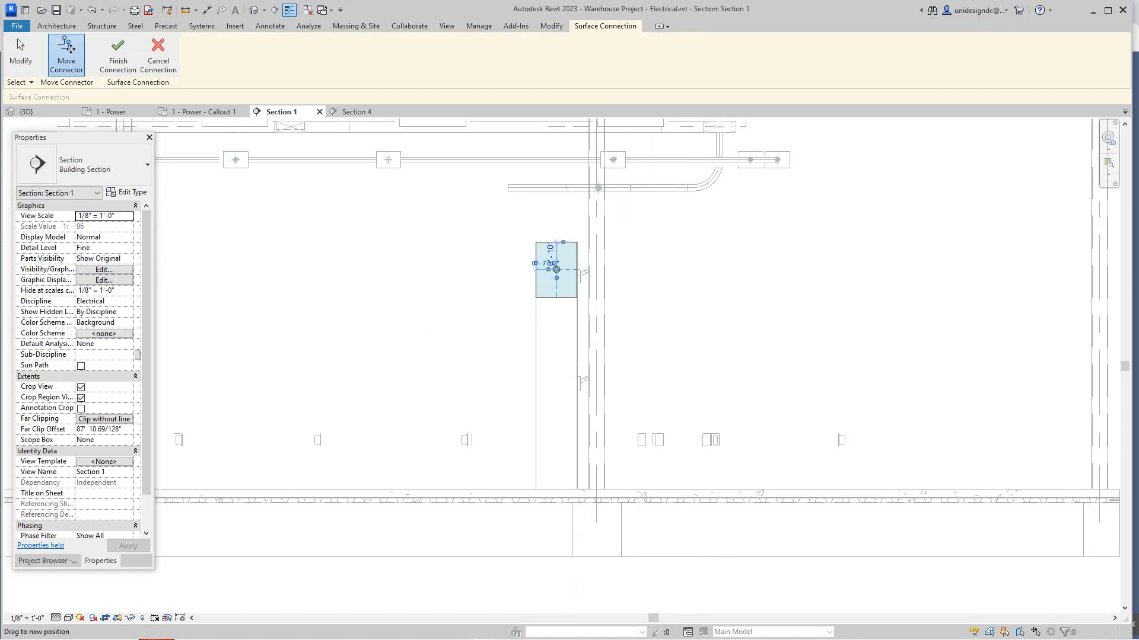
pyautogui.scroll(-5, 555, 261)
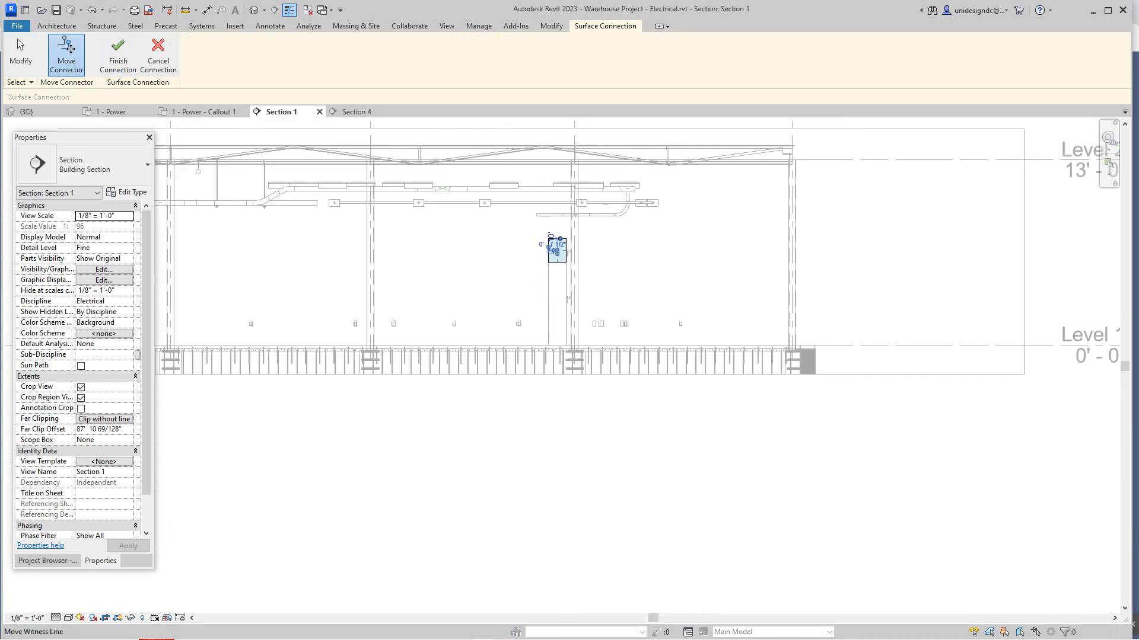
pyautogui.scroll(2, 561, 261)
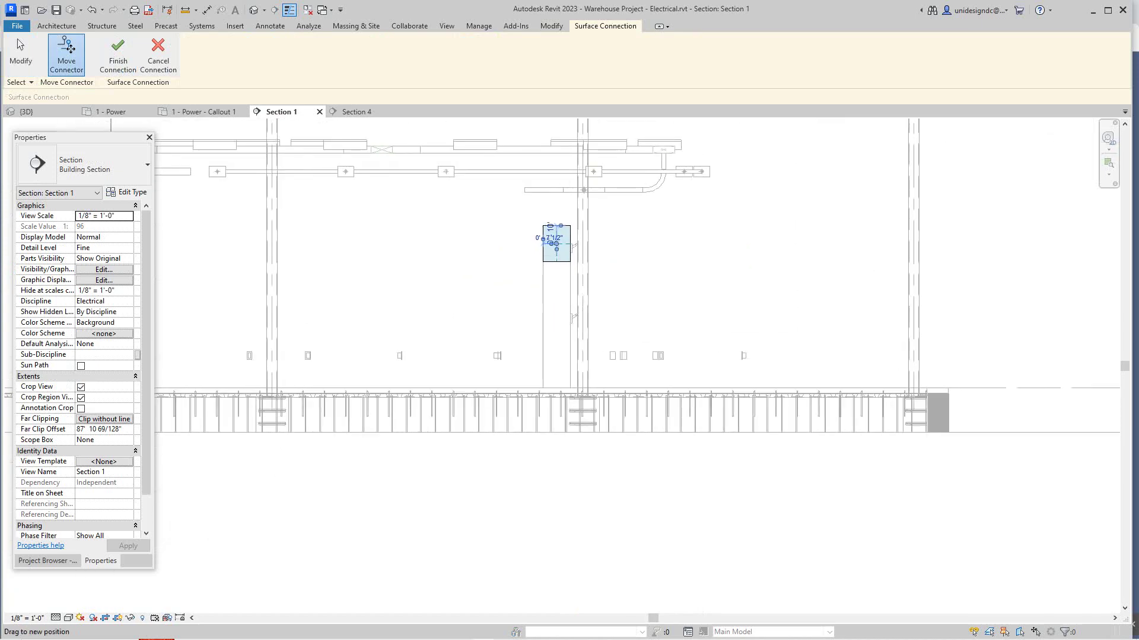
pyautogui.scroll(-1, 549, 284)
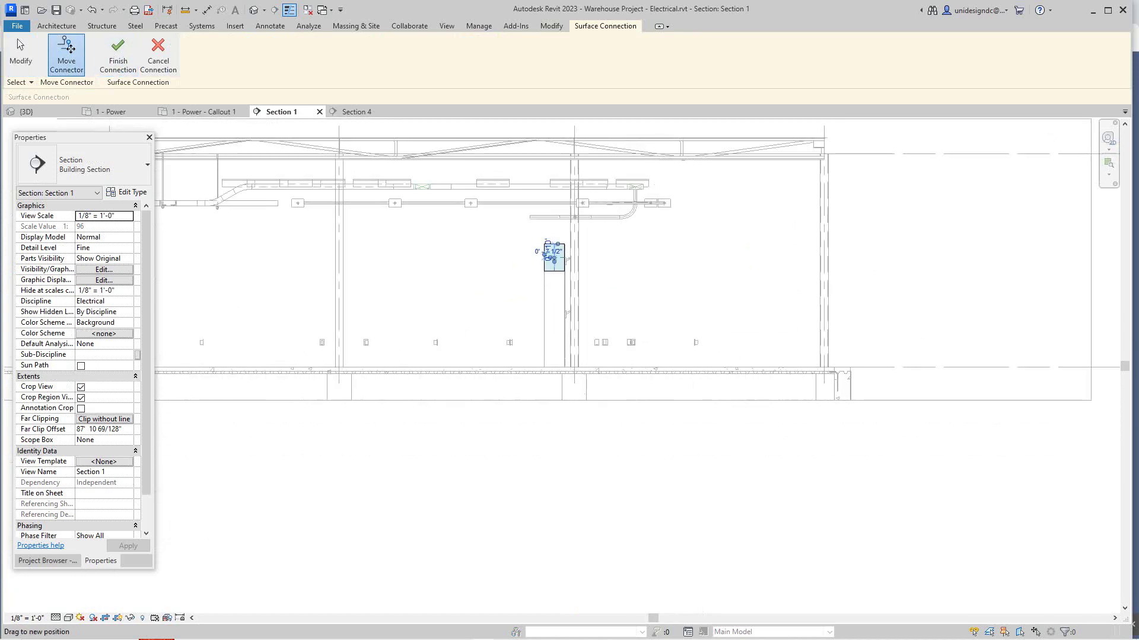
pyautogui.click(118, 57)
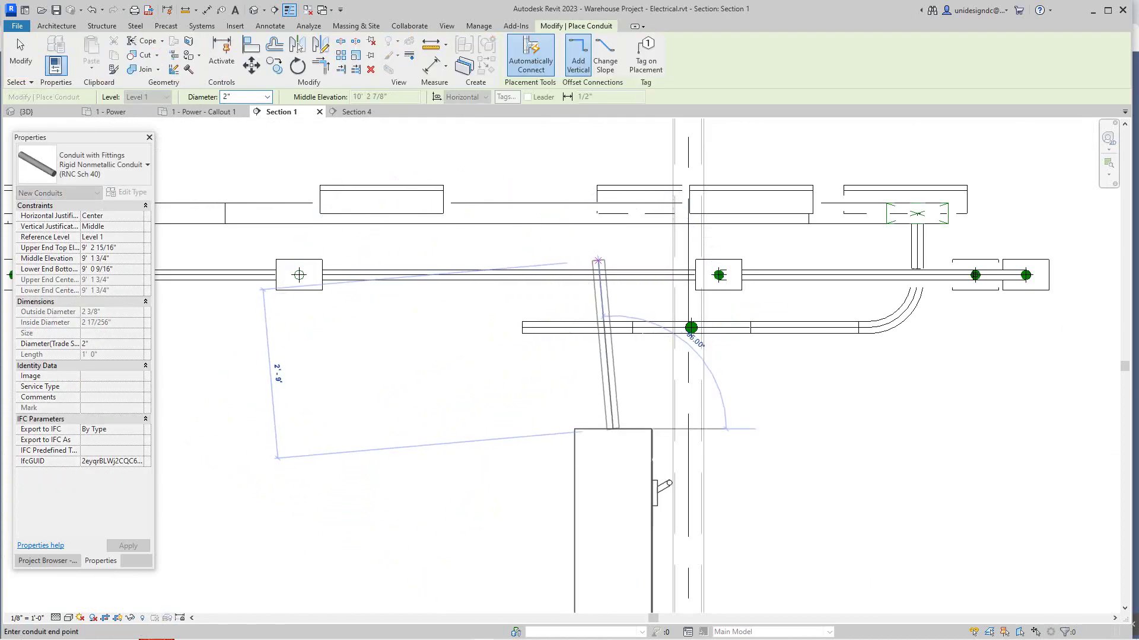
# Run the 2" conduit 3'-6" vertically up from the motor control center to the ladder cable tray at 11'-0"
pyautogui.scroll(-1, 611, 249)
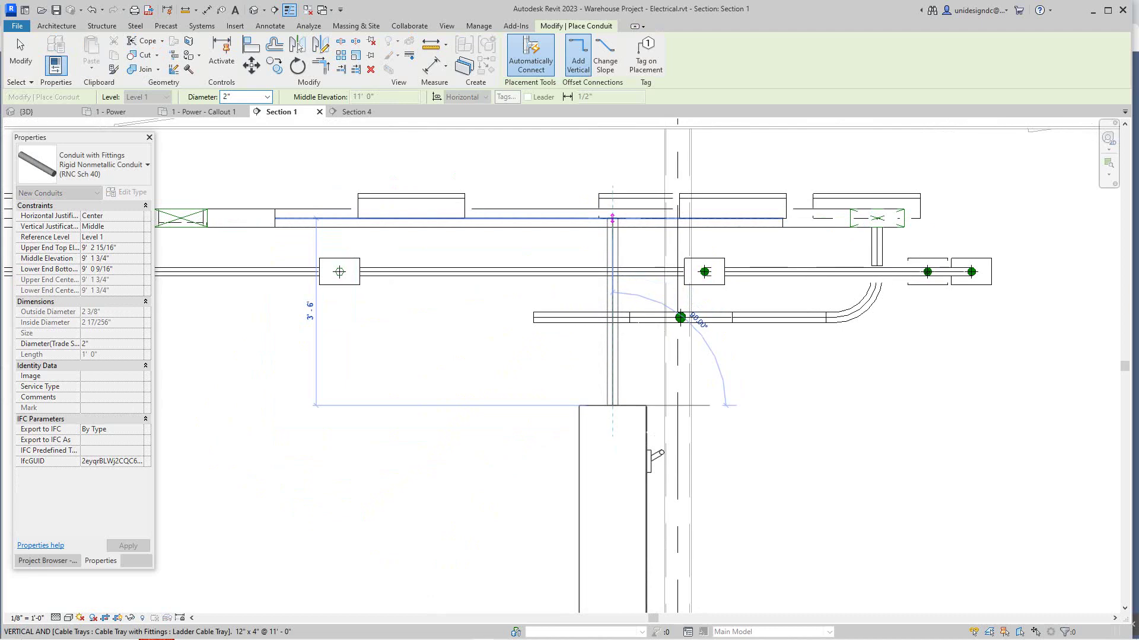
pyautogui.click(612, 218)
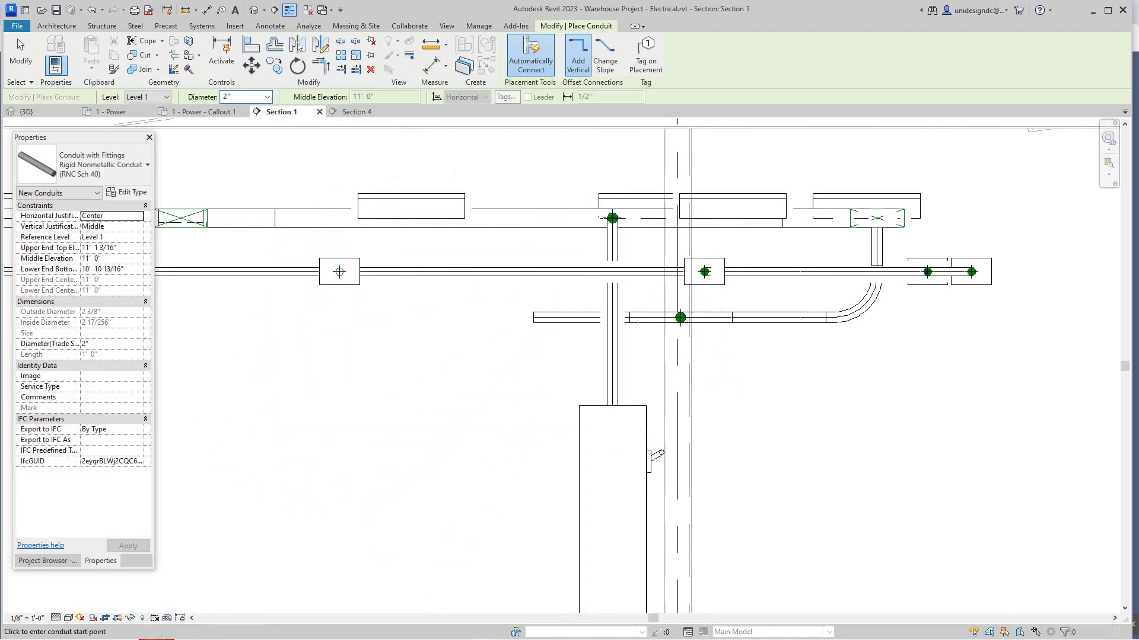
pyautogui.scroll(-4, 465, 294)
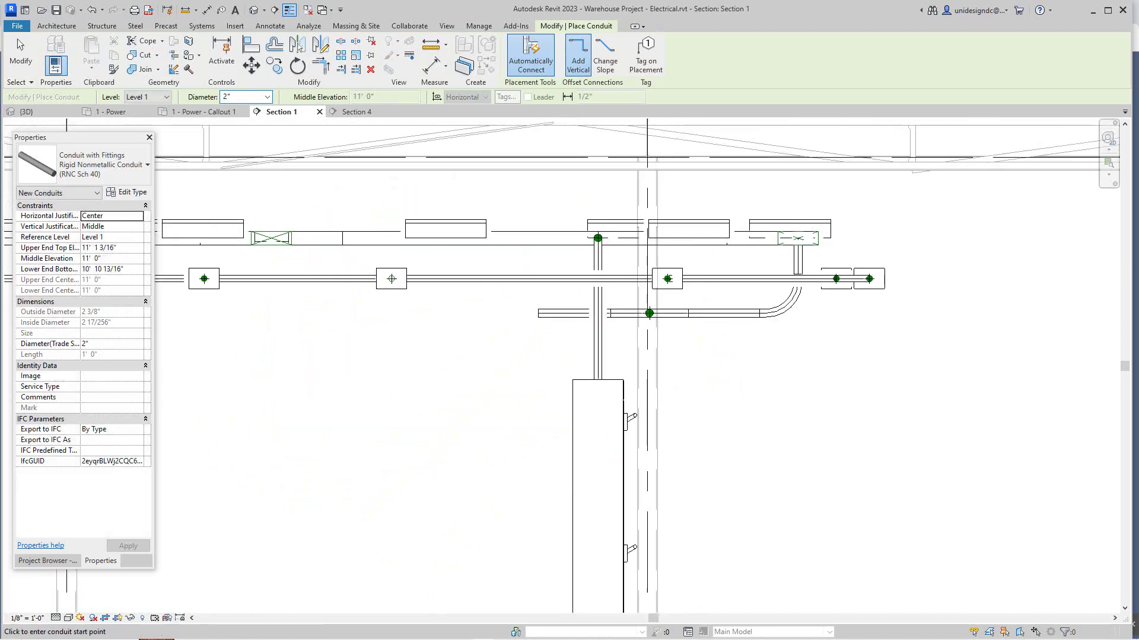
pyautogui.scroll(-3, 486, 358)
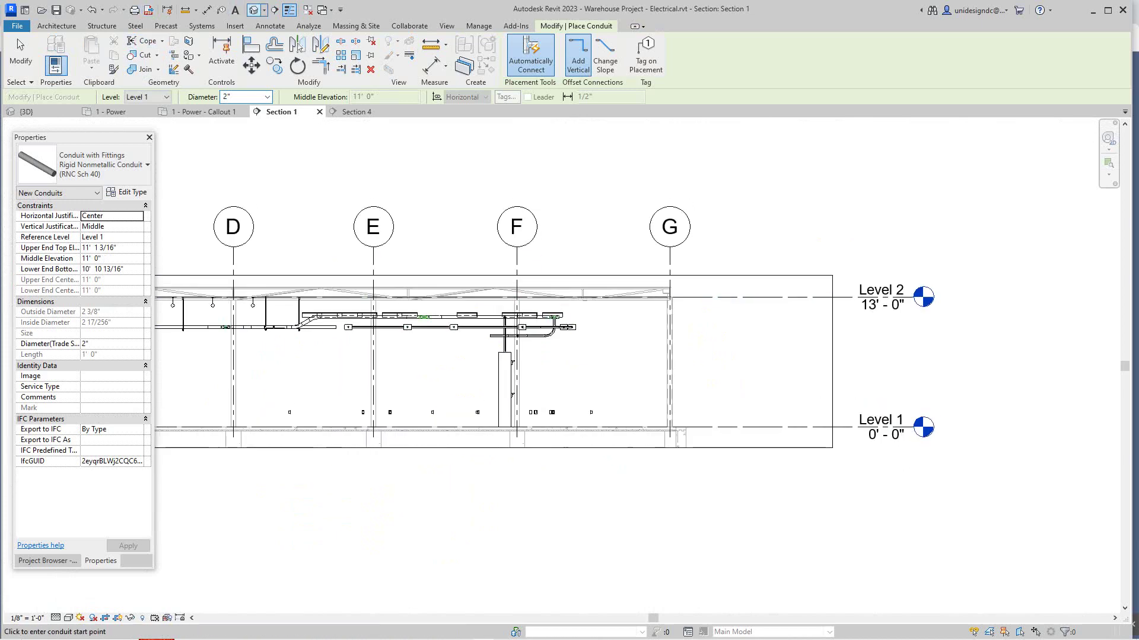
# Open the 3D view, examine how the new conduit rises from the motor control center toward the cable tray, and end conduit placement
pyautogui.click(254, 9)
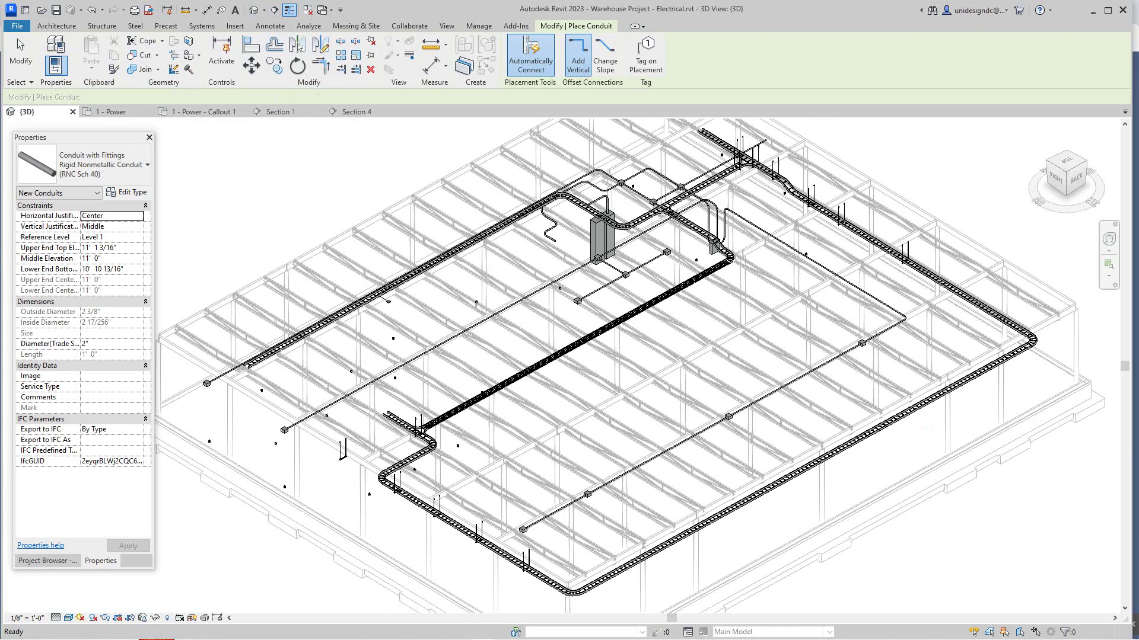
pyautogui.scroll(2, 684, 241)
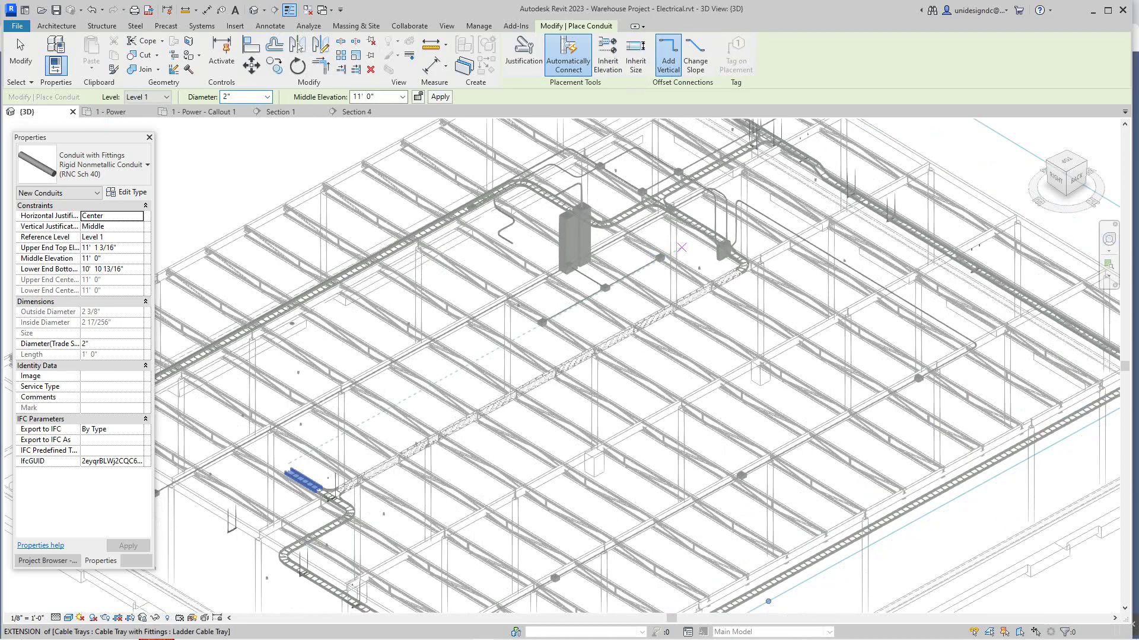
pyautogui.scroll(5, 682, 248)
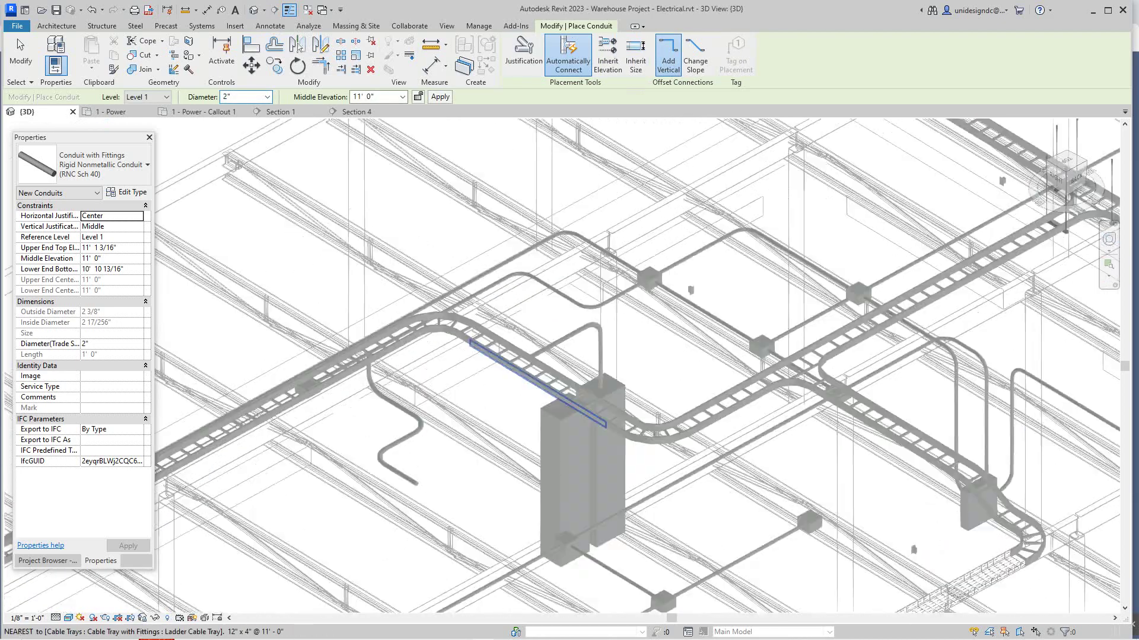
pyautogui.scroll(-3, 627, 241)
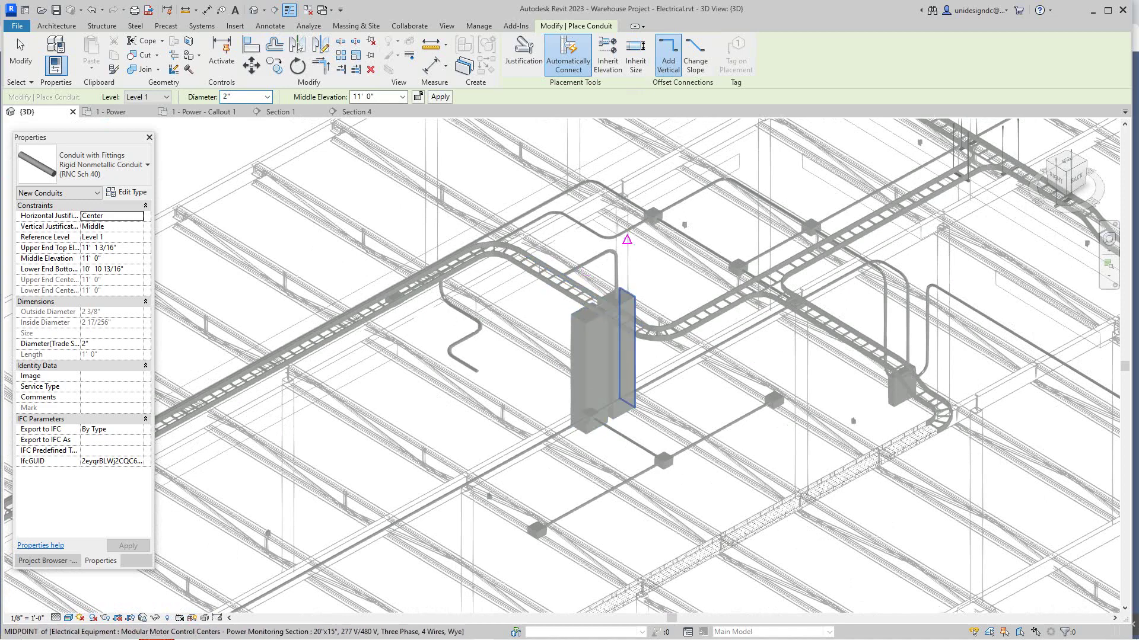
pyautogui.scroll(2, 627, 240)
pyautogui.scroll(1, 627, 240)
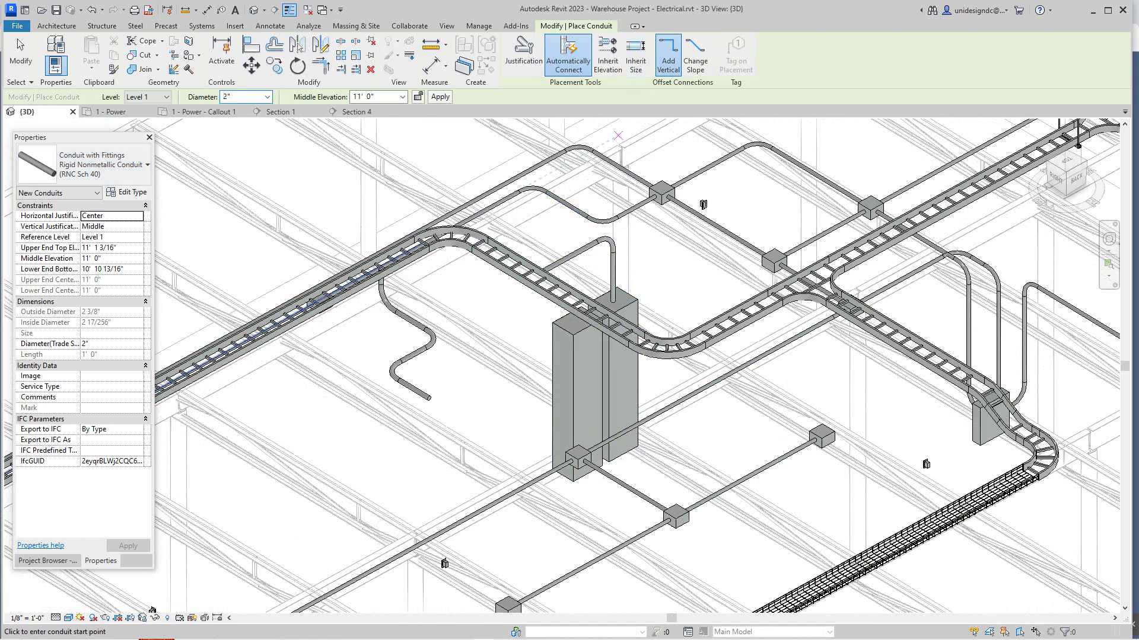
pyautogui.press('Escape')
pyautogui.press('Escape')
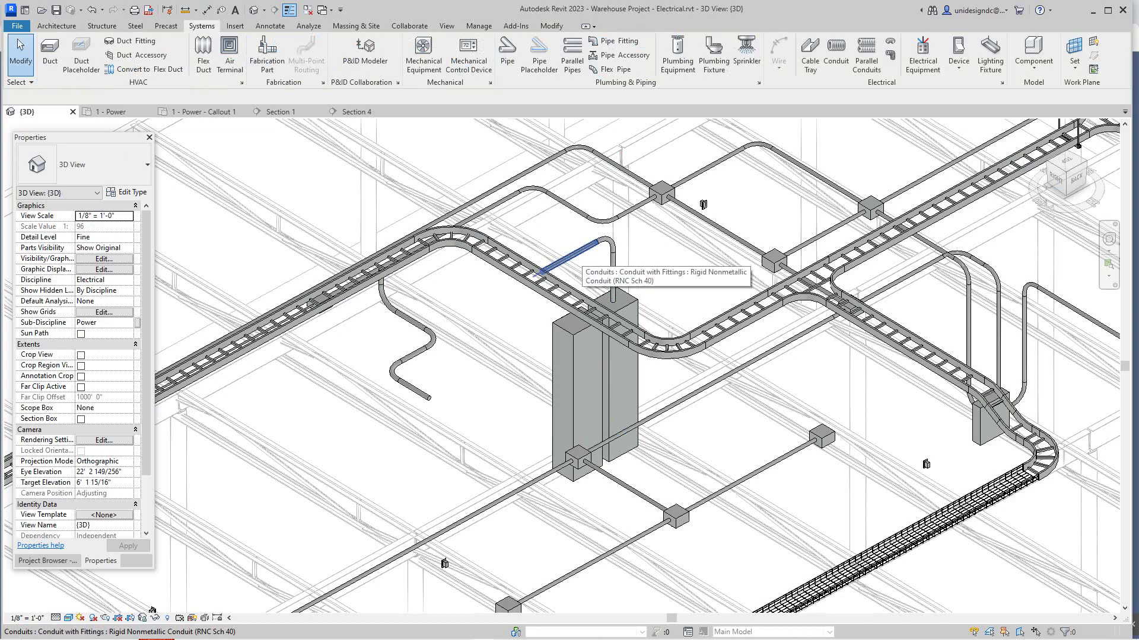
# Select the connected conduit run and examine from the back where it meets the ladder cable tray
pyautogui.press('Tab')
pyautogui.click(572, 256)
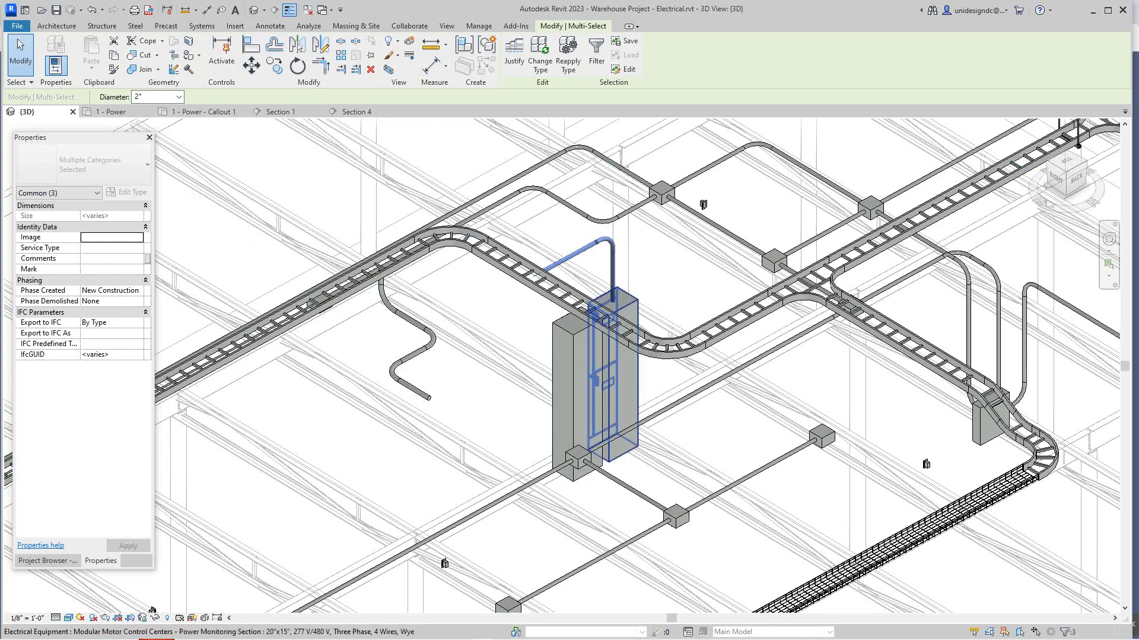
pyautogui.scroll(2, 632, 304)
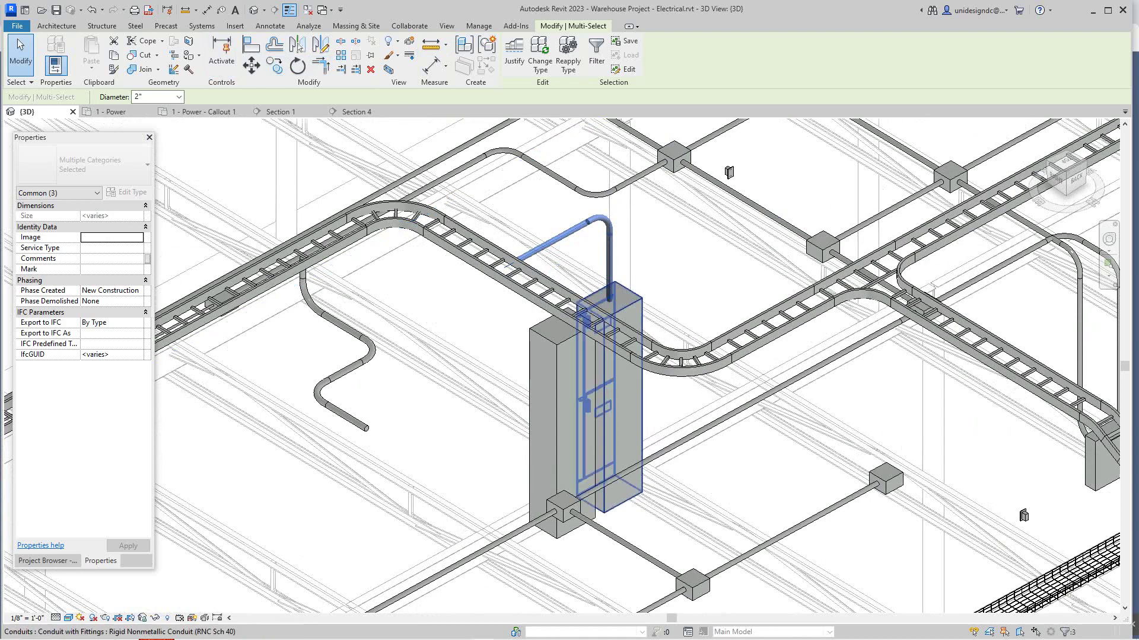
pyautogui.scroll(1, 641, 313)
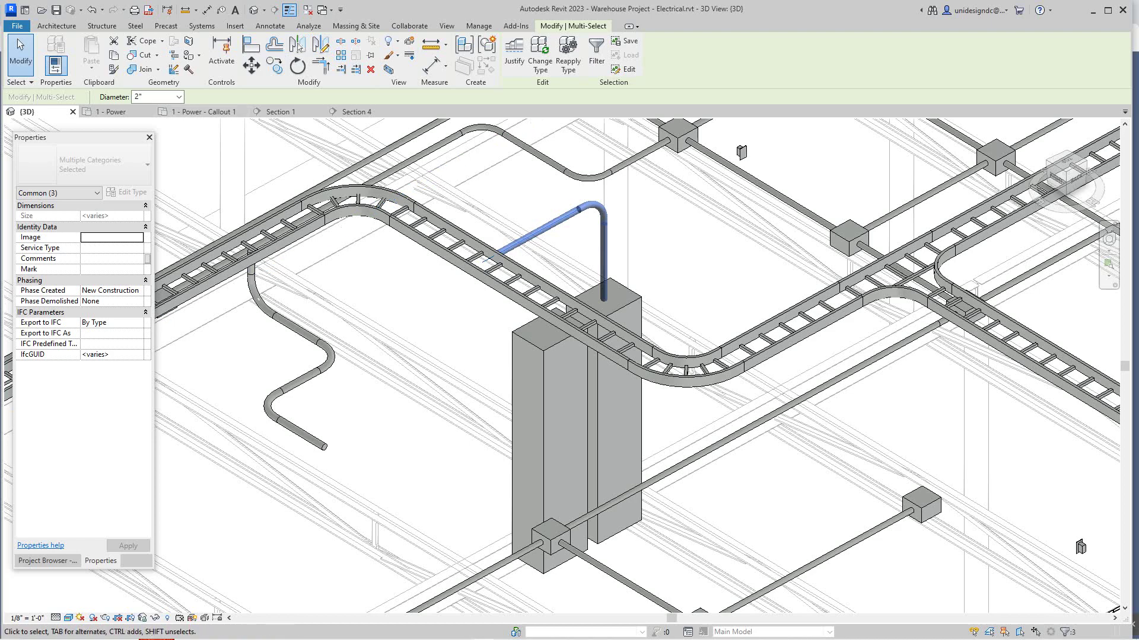
pyautogui.click(1075, 177)
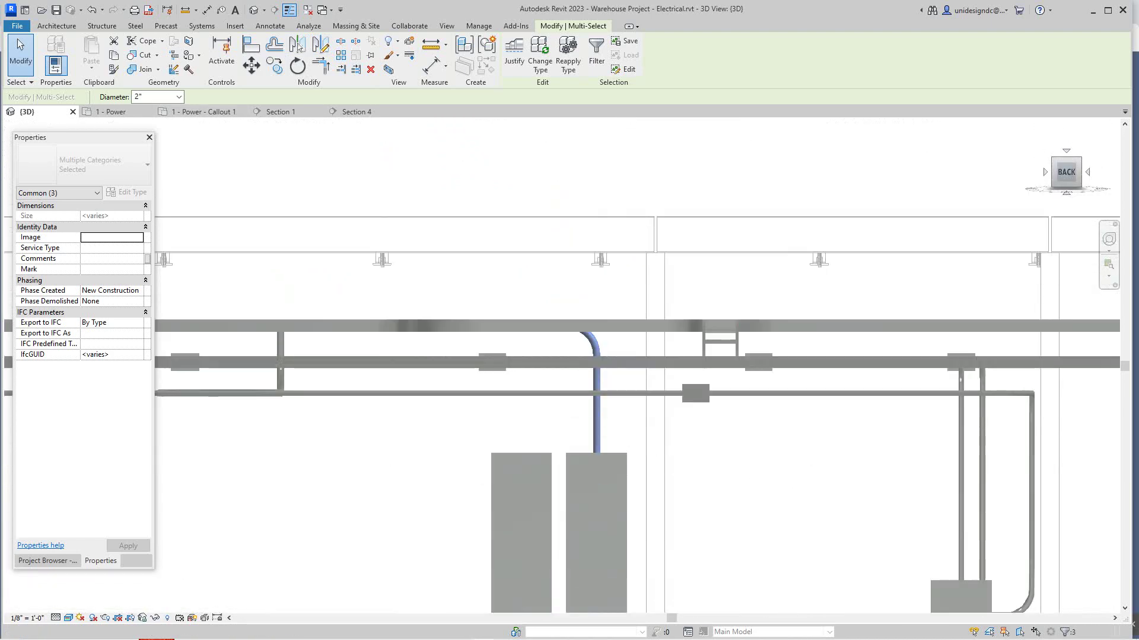
pyautogui.keyDown('shift'); pyautogui.moveTo(807, 362); pyautogui.dragTo(745, 428, button='middle'); pyautogui.keyUp('shift')
pyautogui.scroll(-2, 745, 429)
pyautogui.moveTo(493, 576); pyautogui.dragTo(684, 451, button='middle')
pyautogui.scroll(5, 685, 451)
pyautogui.scroll(3, 532, 341)
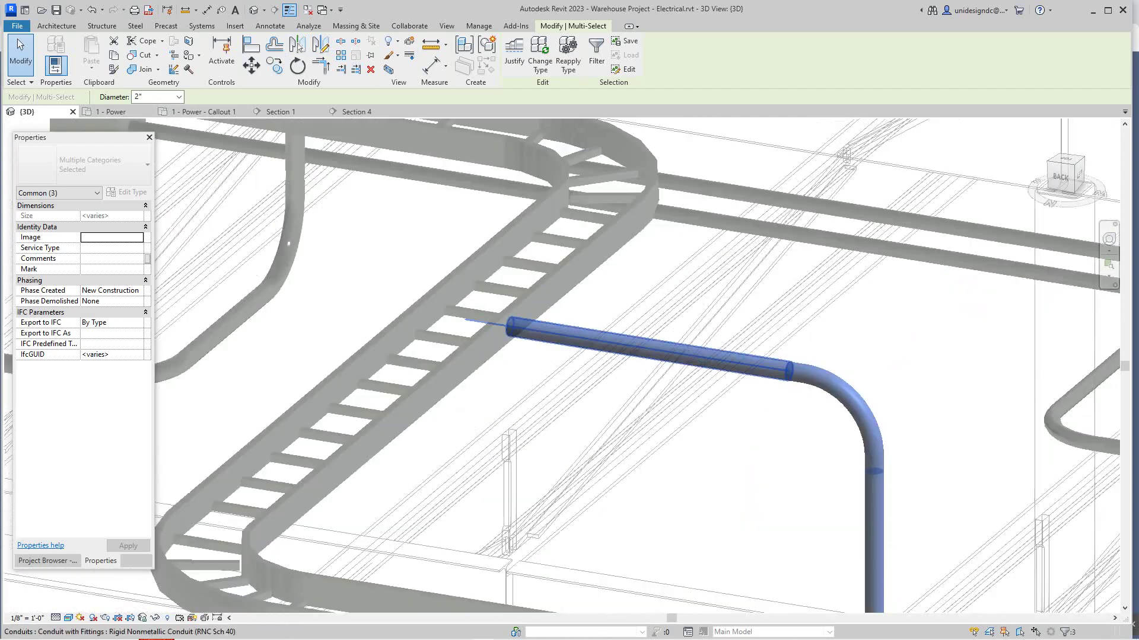
pyautogui.scroll(-3, 481, 350)
pyautogui.scroll(-3, 433, 302)
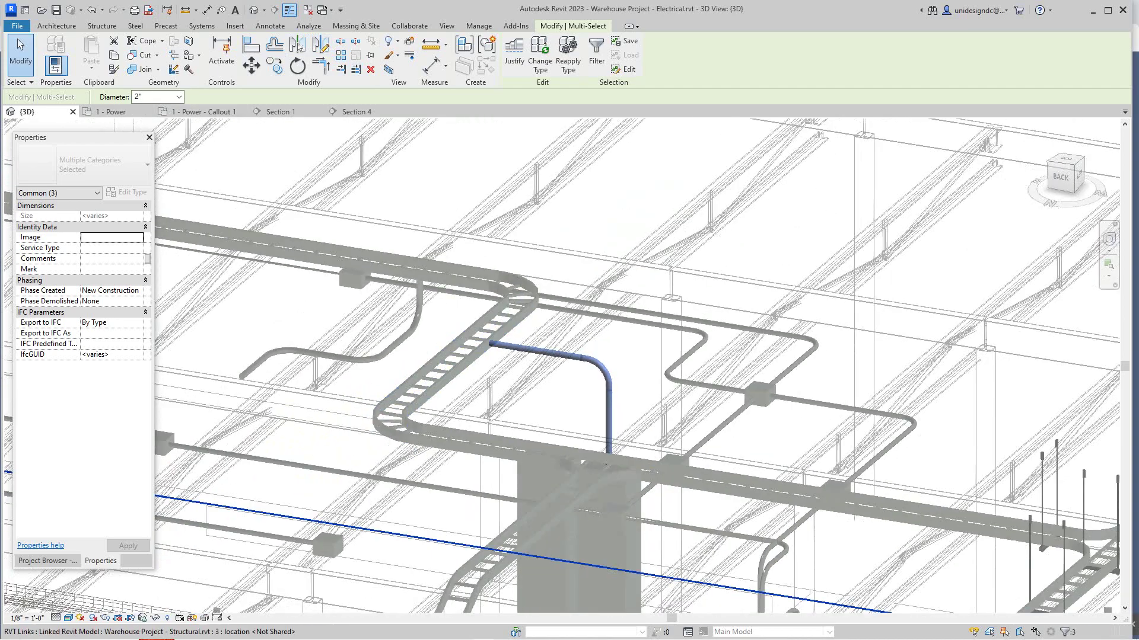
pyautogui.moveTo(1060, 177); pyautogui.dragTo(1041, 188)
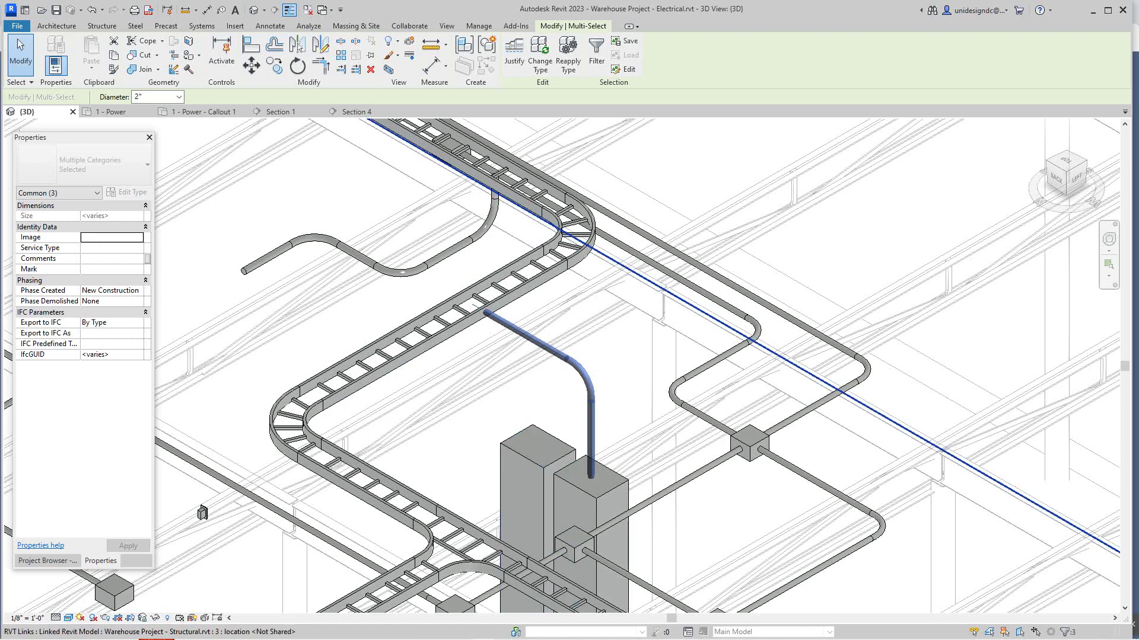
pyautogui.scroll(2, 516, 414)
pyautogui.scroll(-2, 516, 414)
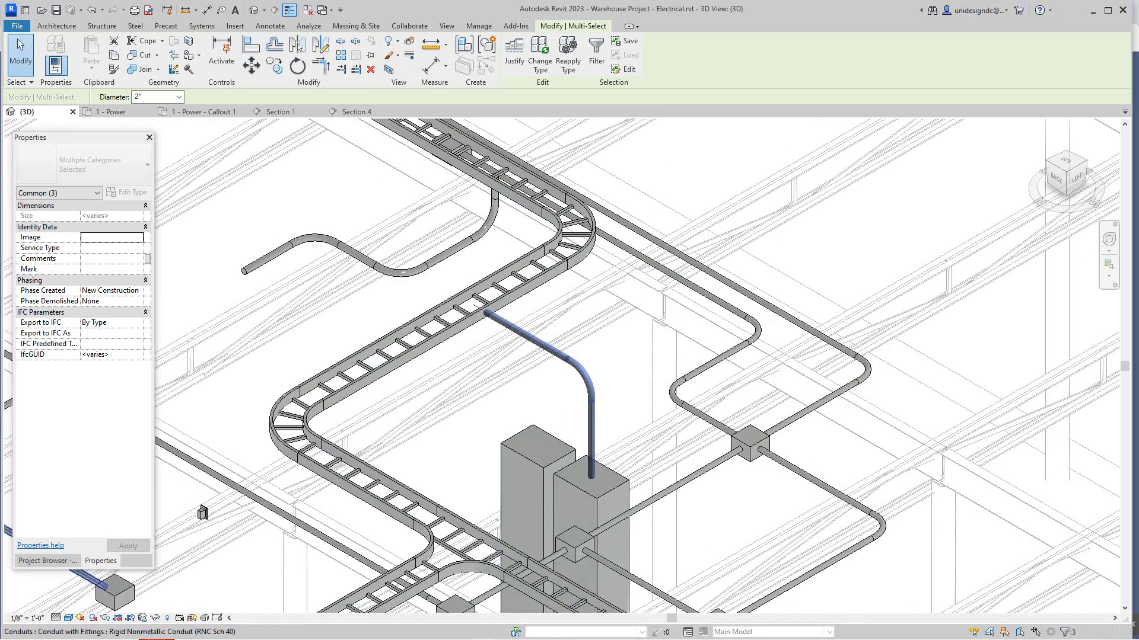
pyautogui.click(55, 618)
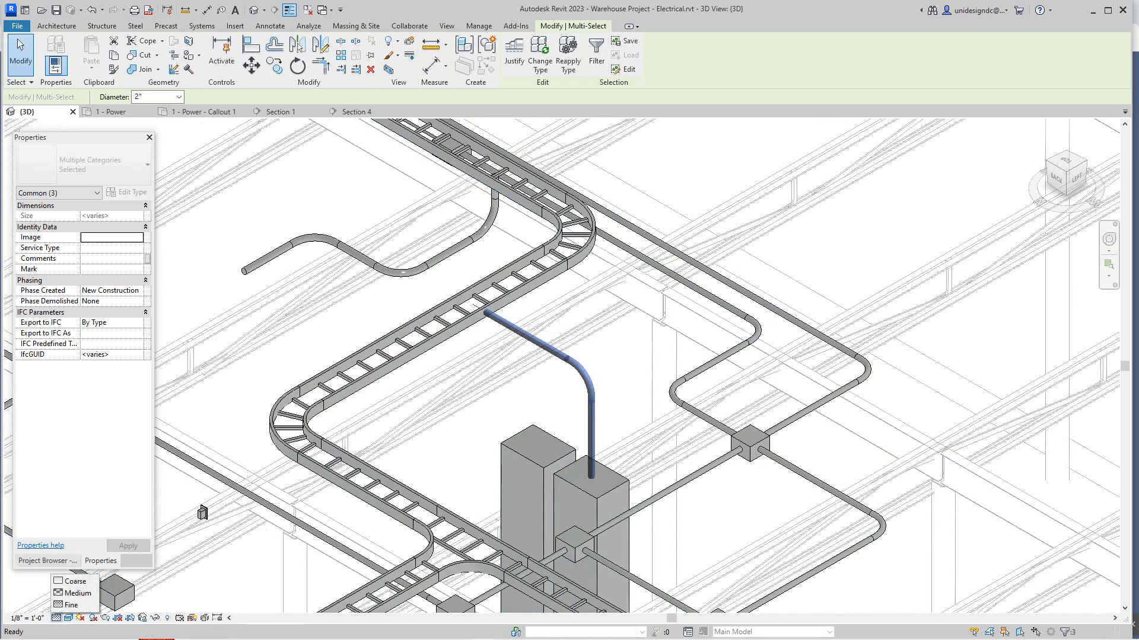
pyautogui.click(385, 415)
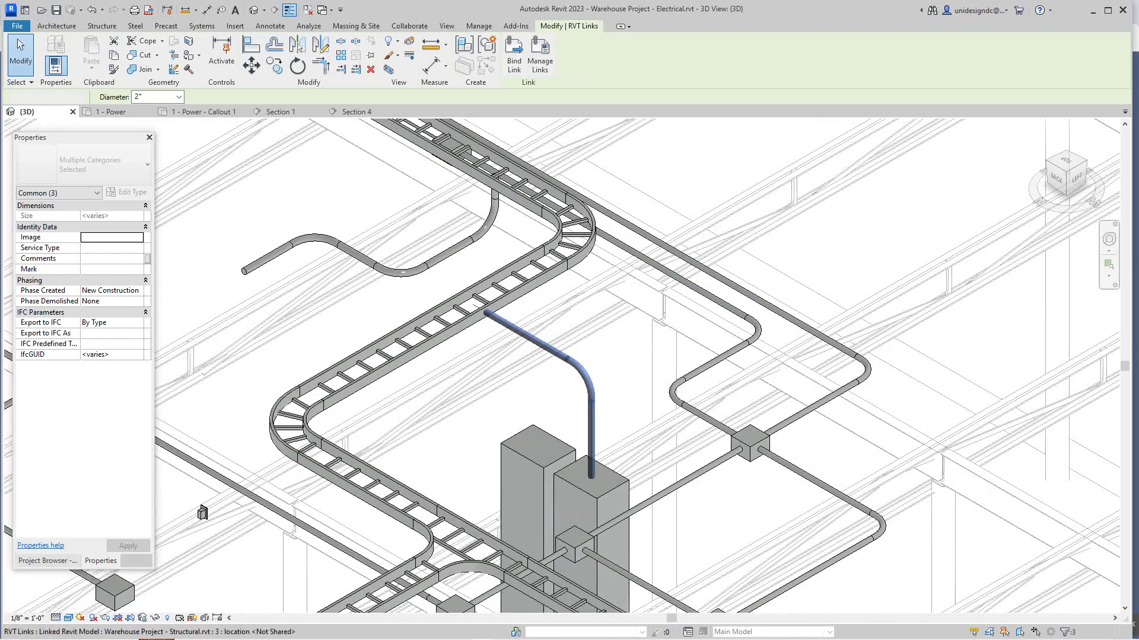
pyautogui.press('Escape')
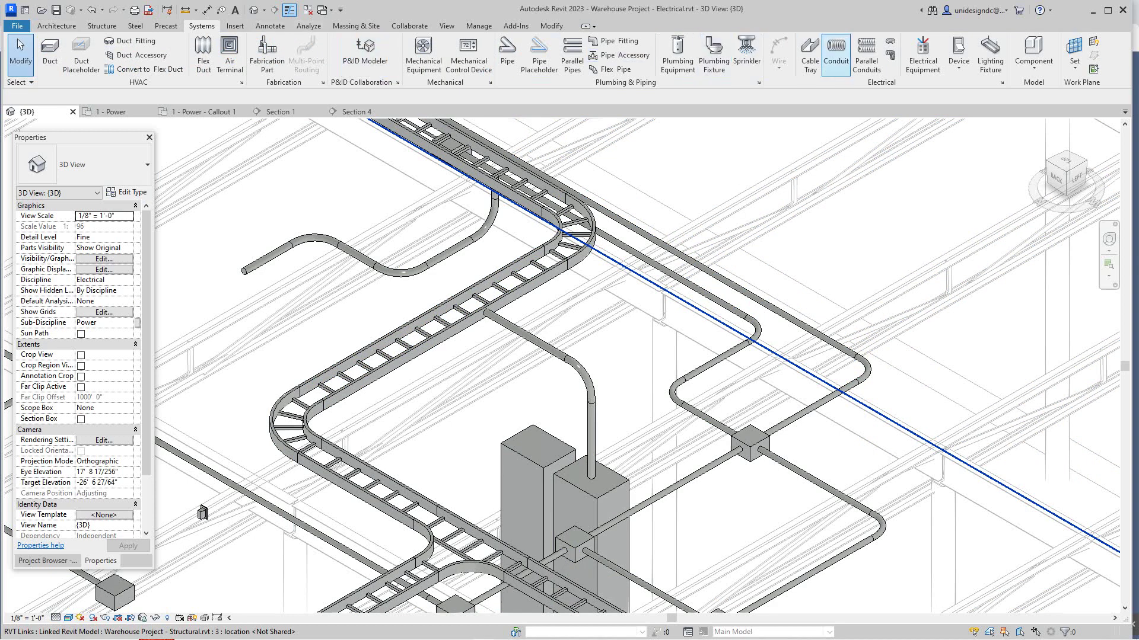
pyautogui.click(837, 58)
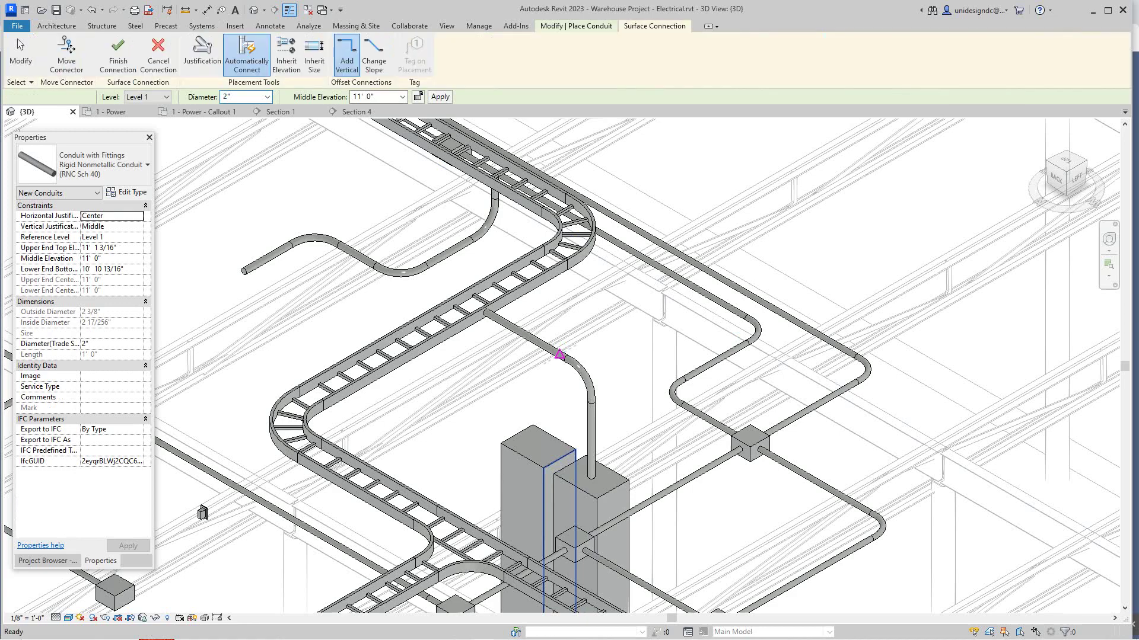
pyautogui.click(559, 521)
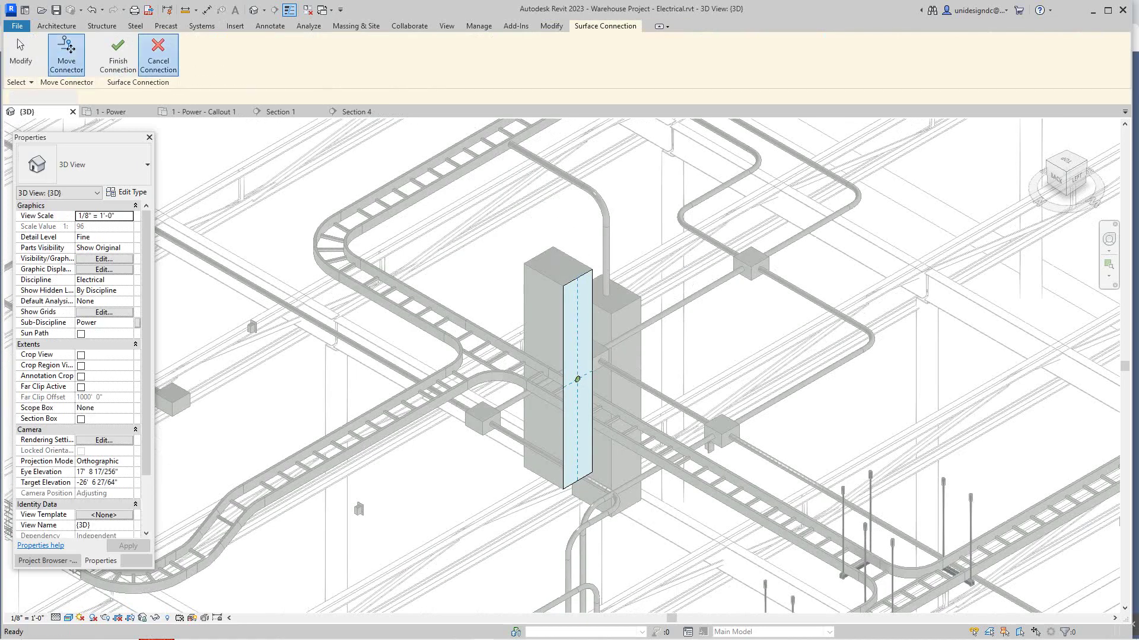
pyautogui.click(158, 57)
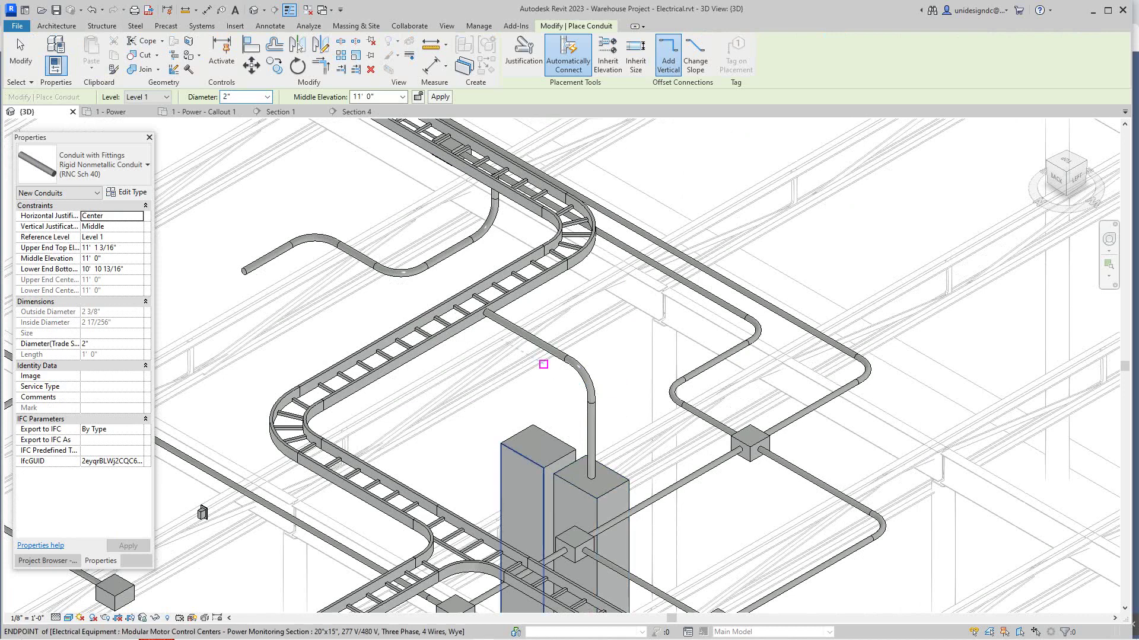
# Try to start a 2" conduit from the top face of the second motor control center, keeping the surface connector centered
pyautogui.click(538, 446)
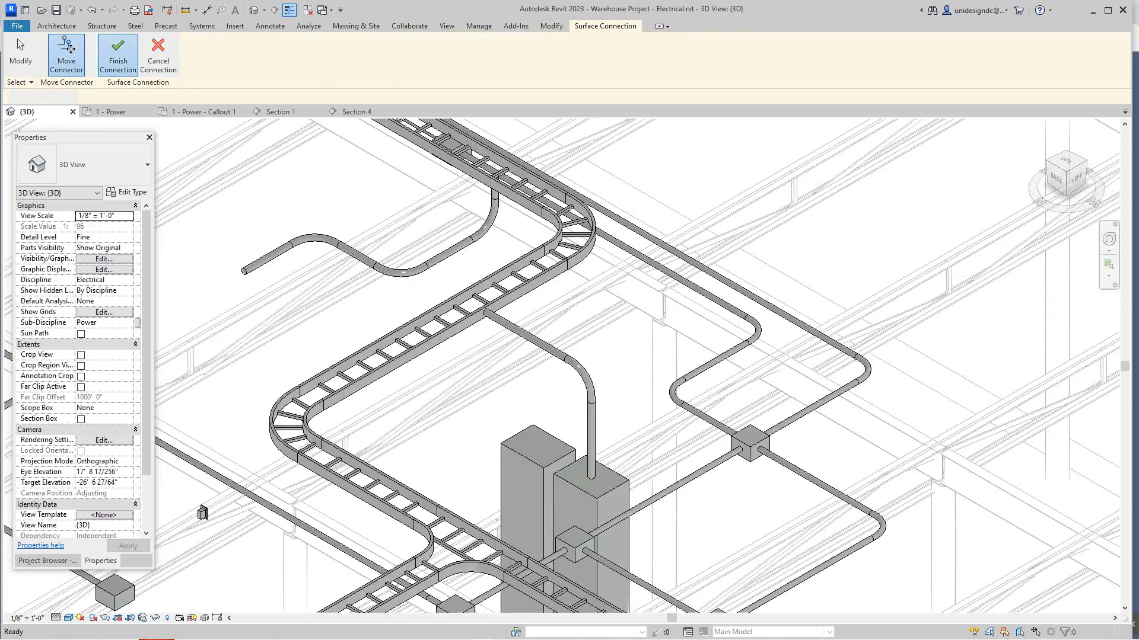
pyautogui.click(118, 53)
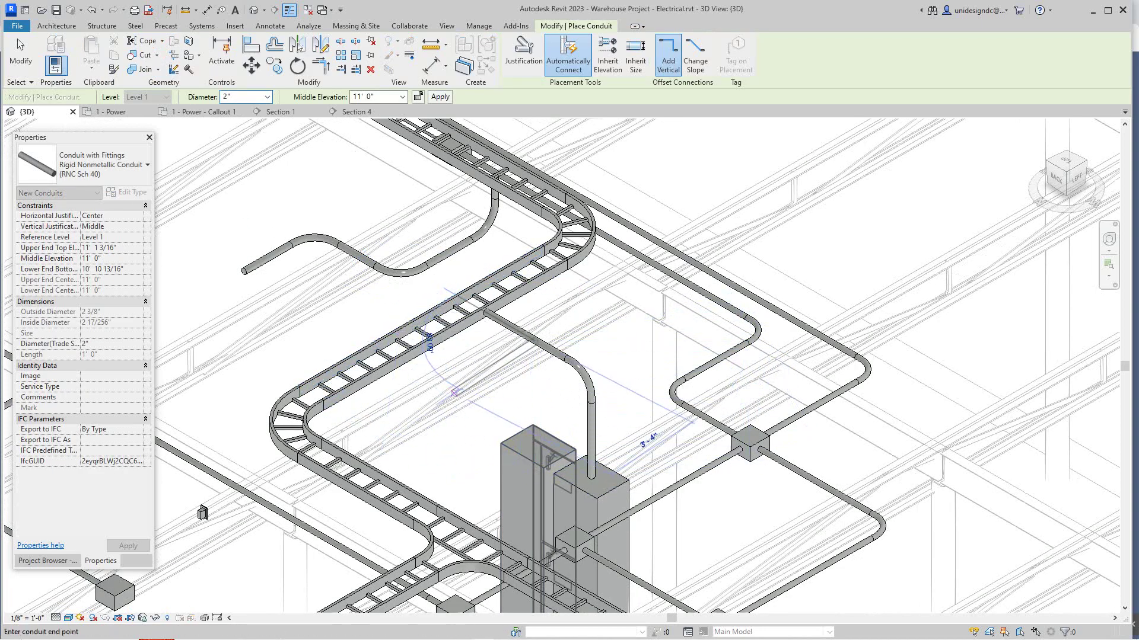
pyautogui.rightClick(454, 393)
pyautogui.click(474, 400)
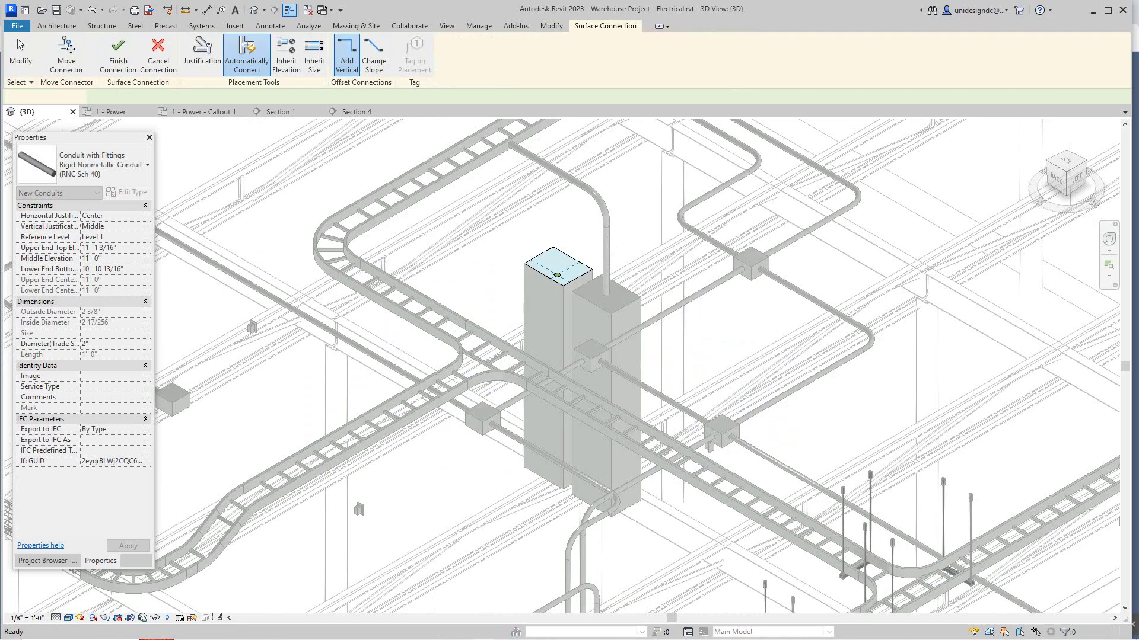
pyautogui.click(557, 276)
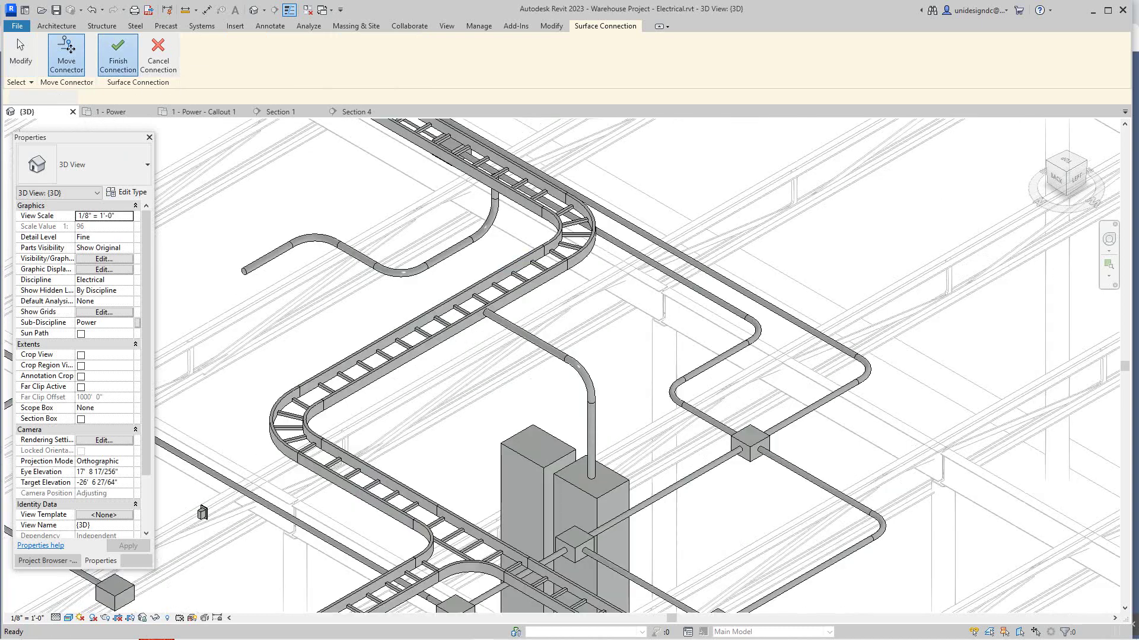
pyautogui.click(118, 54)
pyautogui.click(537, 454)
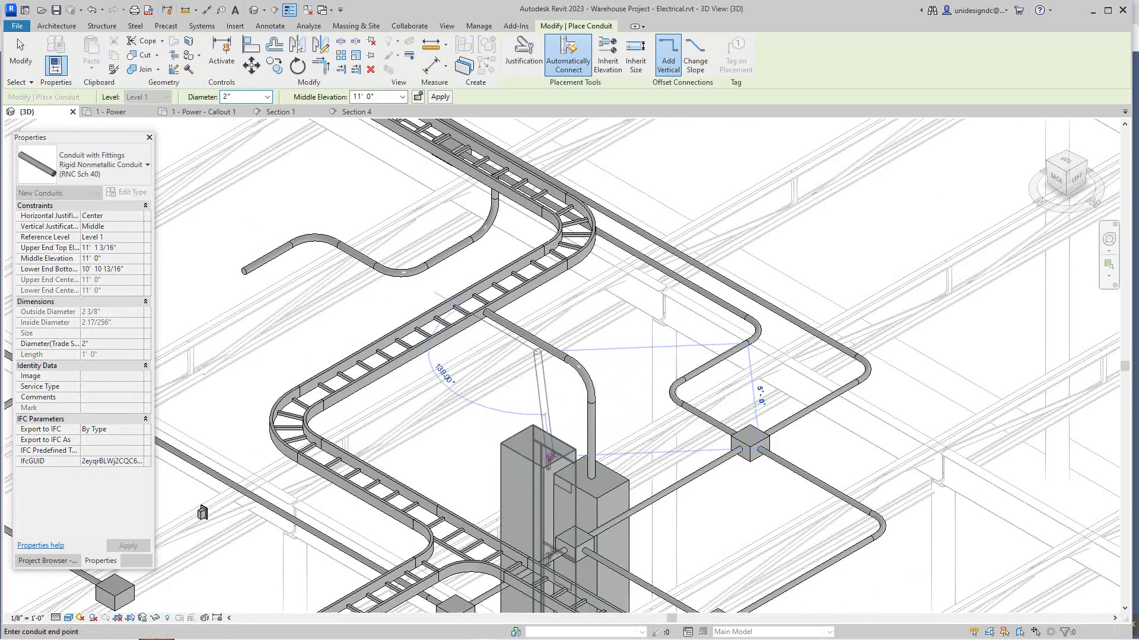
pyautogui.rightClick(527, 438)
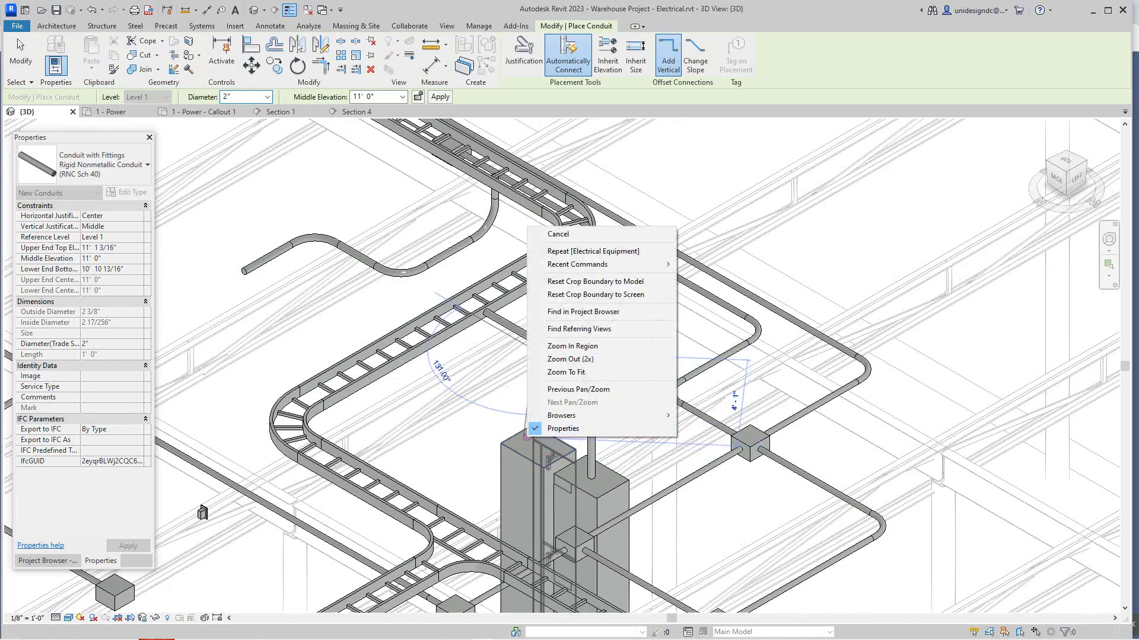
pyautogui.click(559, 235)
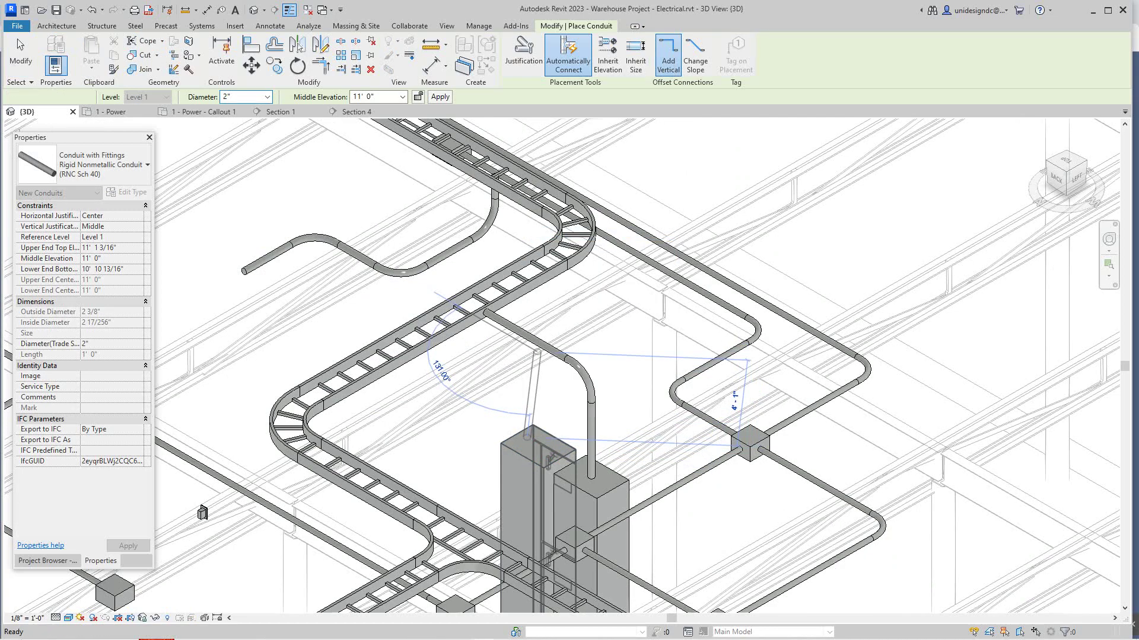
# Examine from several angles where the existing conduits meet the ladder cable tray above the motor control centers
pyautogui.scroll(-3, 563, 335)
pyautogui.moveTo(540, 255); pyautogui.dragTo(599, 326, button='middle')
pyautogui.scroll(5, 598, 324)
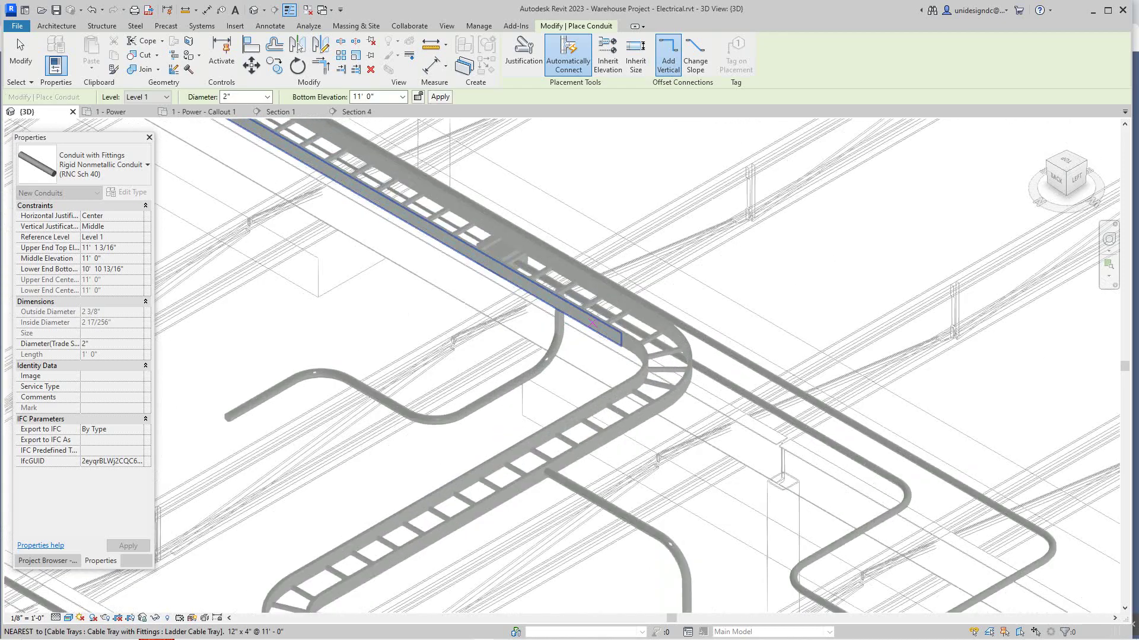
pyautogui.scroll(-3, 584, 329)
pyautogui.scroll(4, 574, 466)
pyautogui.scroll(-2, 557, 463)
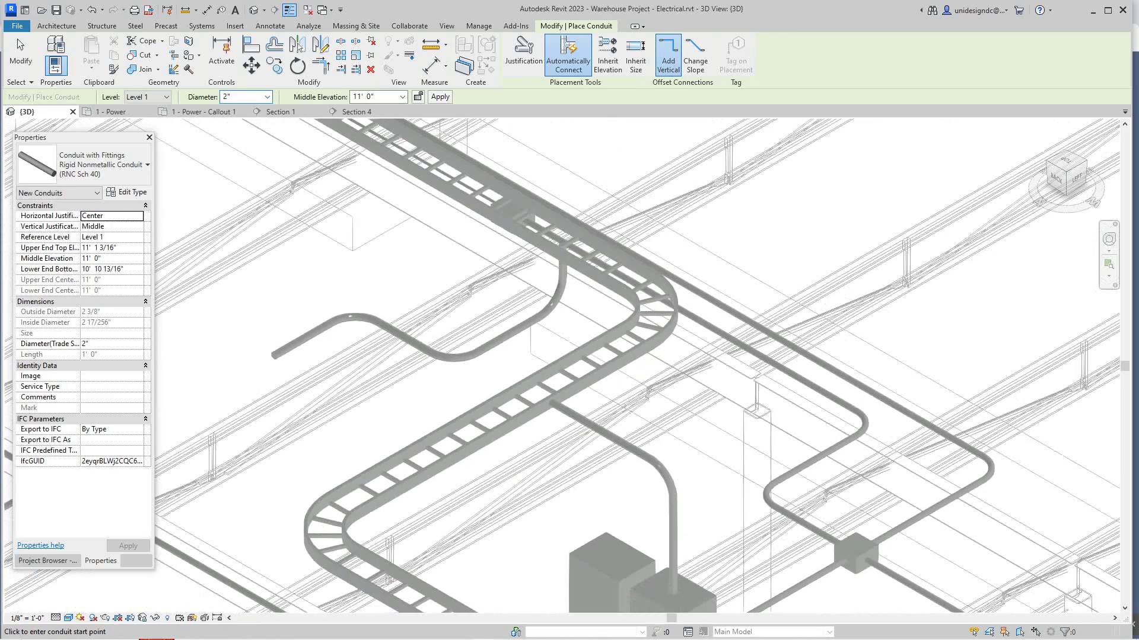
pyautogui.keyDown('shift'); pyautogui.moveTo(617, 385); pyautogui.dragTo(622, 326, button='middle'); pyautogui.keyUp('shift')
pyautogui.scroll(8, 522, 378)
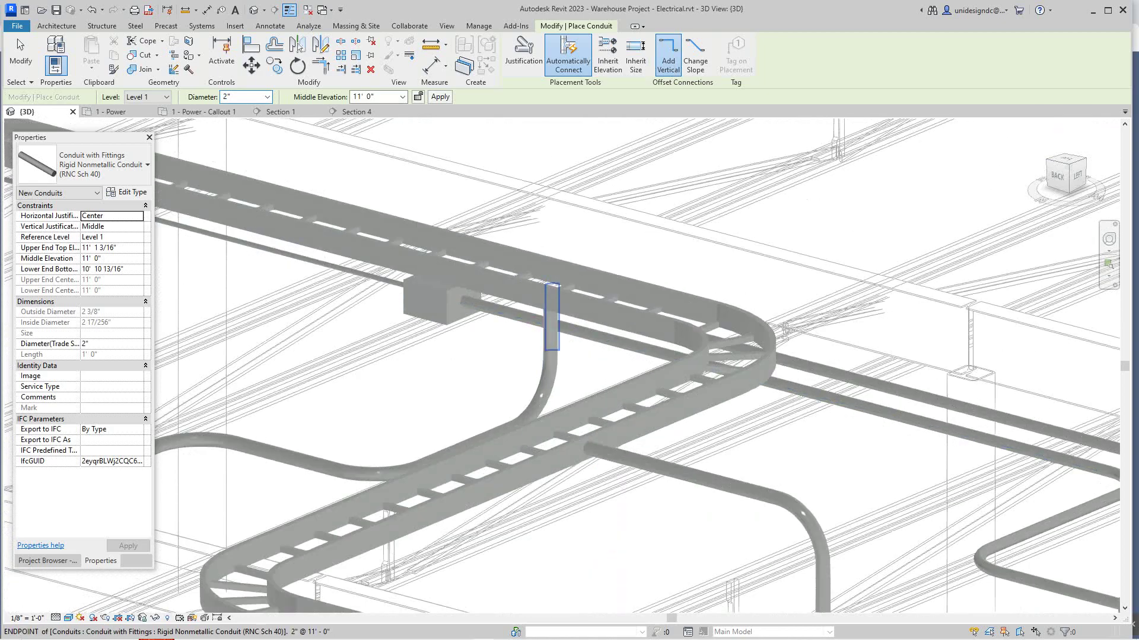
pyautogui.scroll(-6, 522, 296)
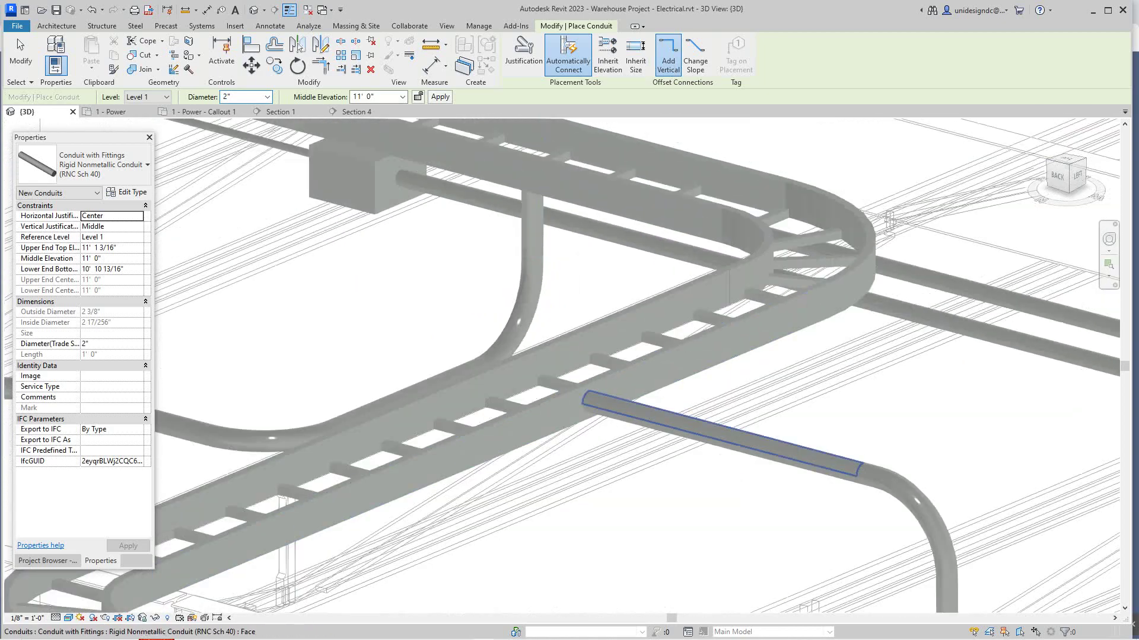
pyautogui.scroll(-3, 537, 383)
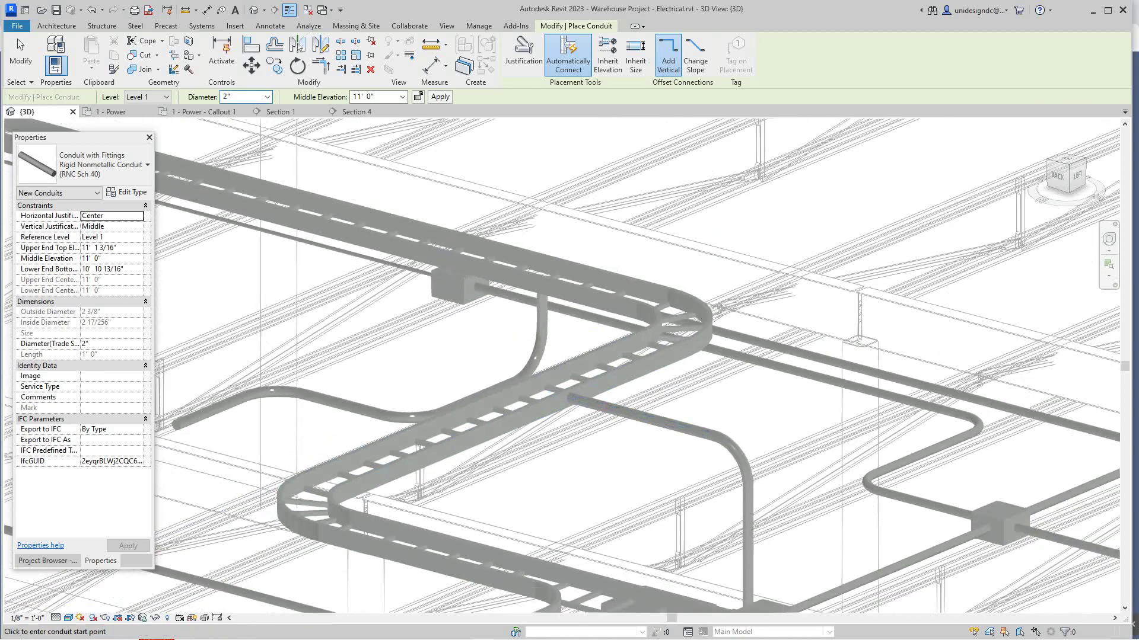
pyautogui.moveTo(536, 382); pyautogui.dragTo(492, 279, button='middle')
pyautogui.scroll(-2, 646, 320)
pyautogui.scroll(1, 700, 457)
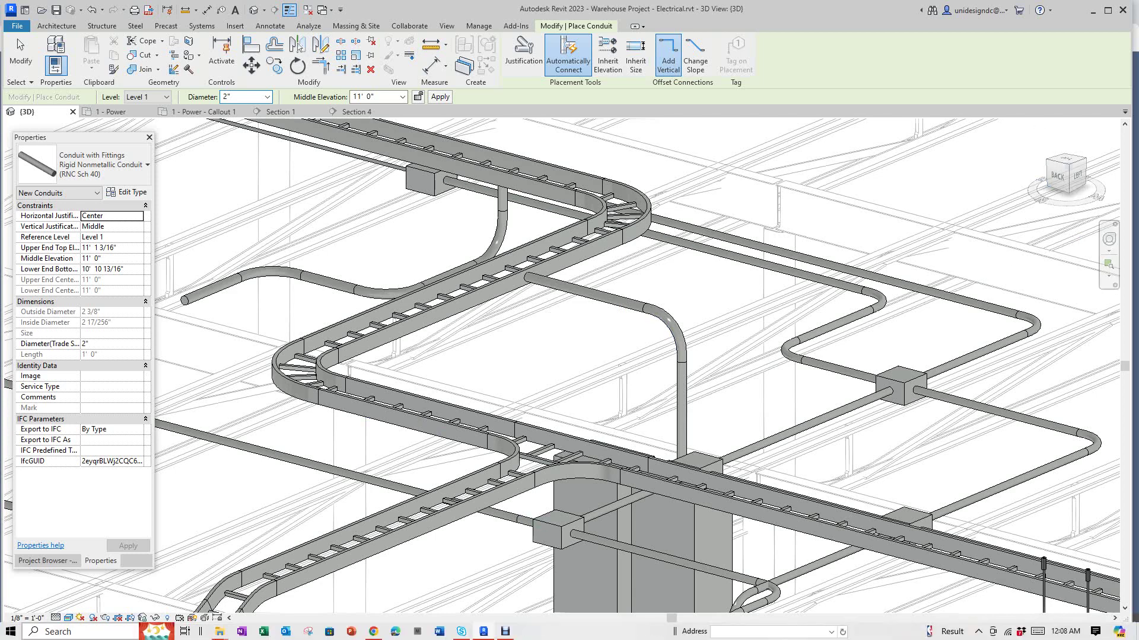
# Try the Consistent Colors visual style, set the 3D view to Shaded, and inspect the conduit and cable tray from the opposite side
pyautogui.click(68, 617)
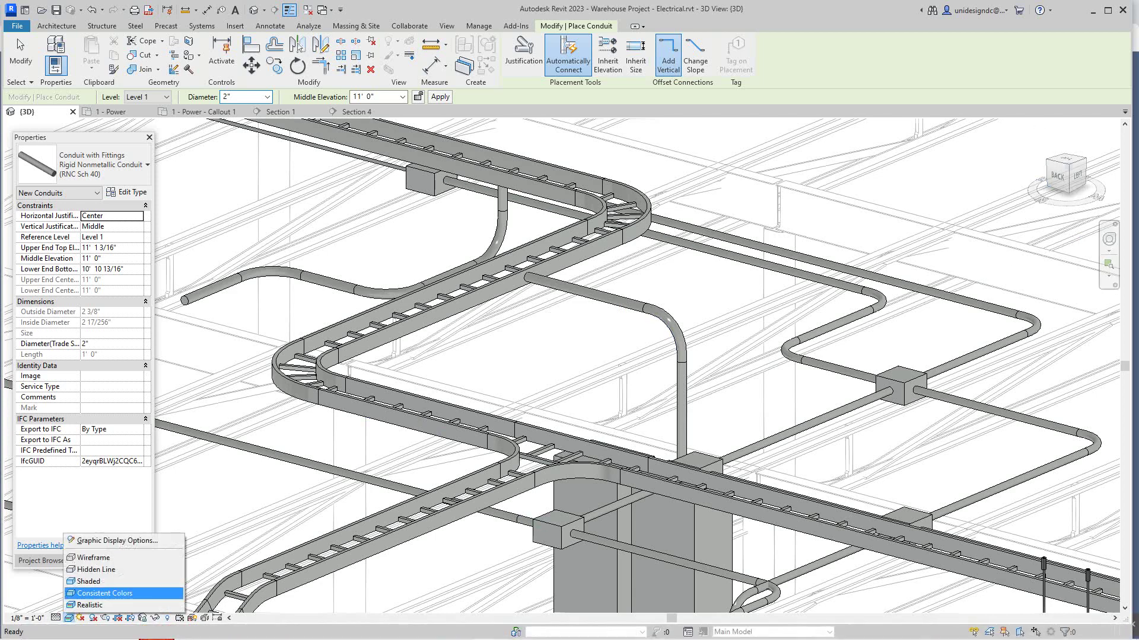
pyautogui.click(105, 593)
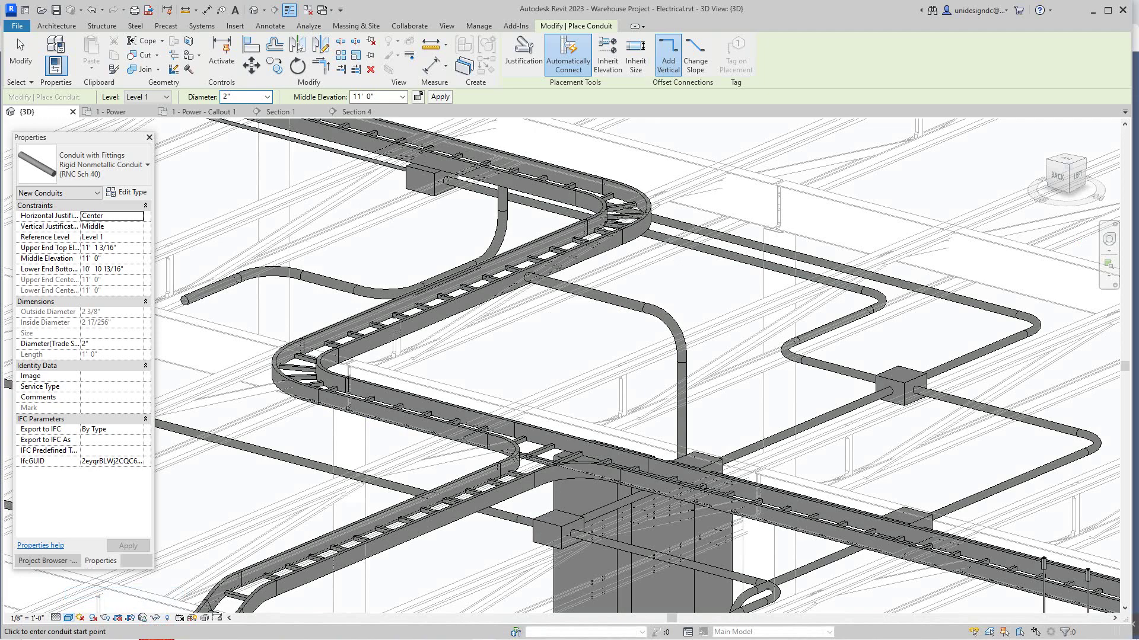
pyautogui.click(69, 618)
pyautogui.click(89, 582)
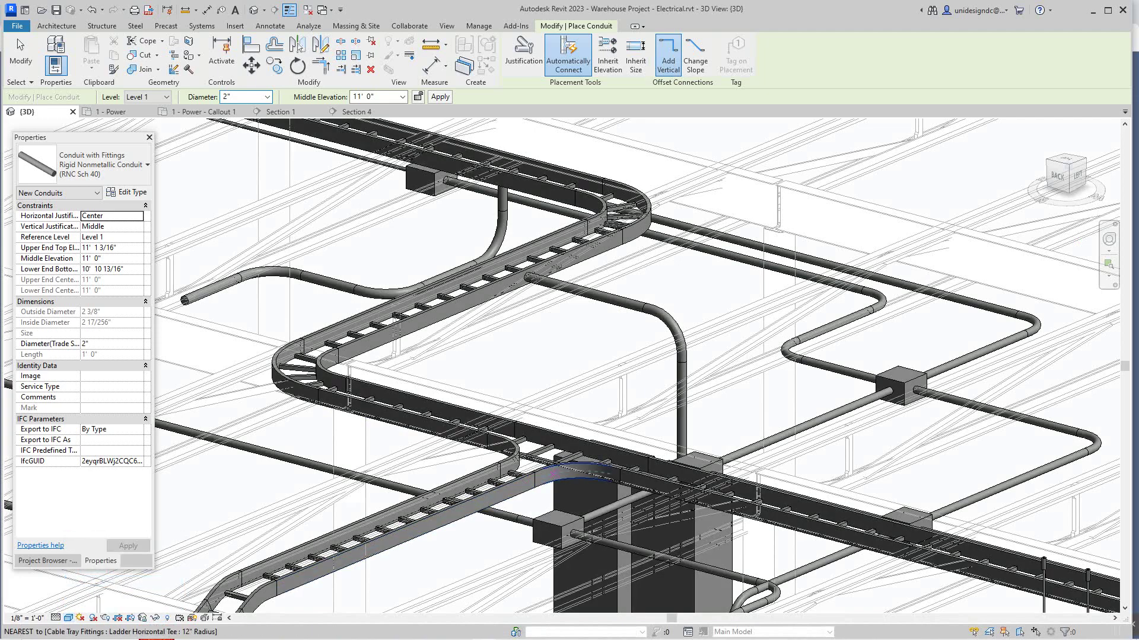
pyautogui.scroll(-5, 741, 379)
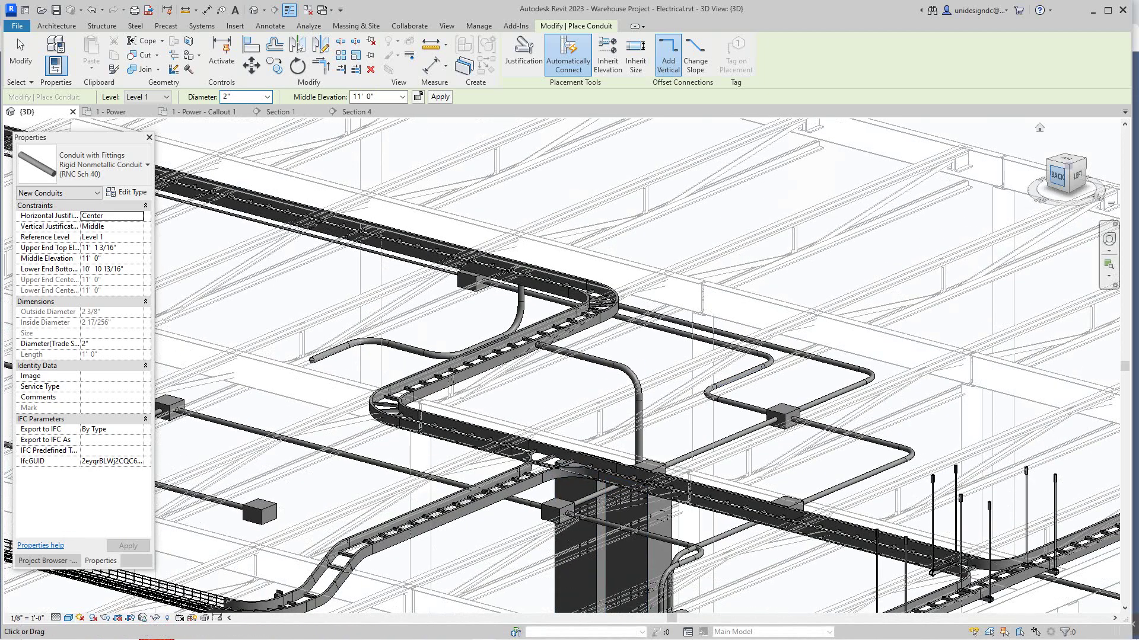
pyautogui.moveTo(583, 408)
pyautogui.keyDown('shift'); pyautogui.mouseDown(button='middle')
pyautogui.moveTo(578, 451)
pyautogui.moveTo(421, 428)
pyautogui.mouseUp(button='middle'); pyautogui.keyUp('shift')
pyautogui.keyDown('shift'); pyautogui.moveTo(531, 444); pyautogui.dragTo(495, 459, button='middle'); pyautogui.keyUp('shift')
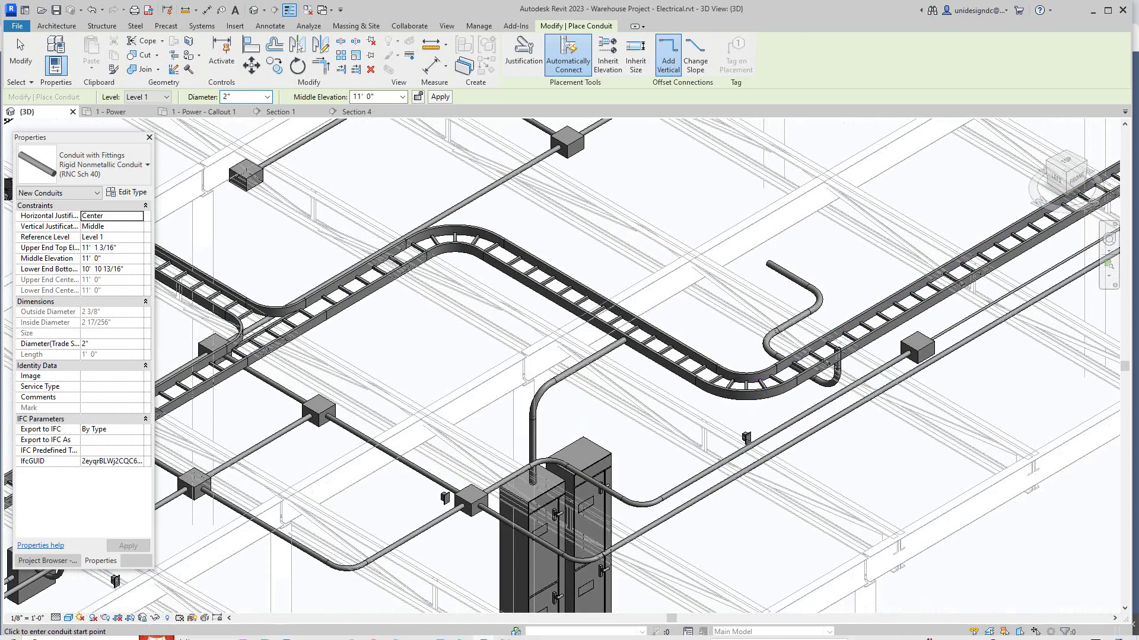